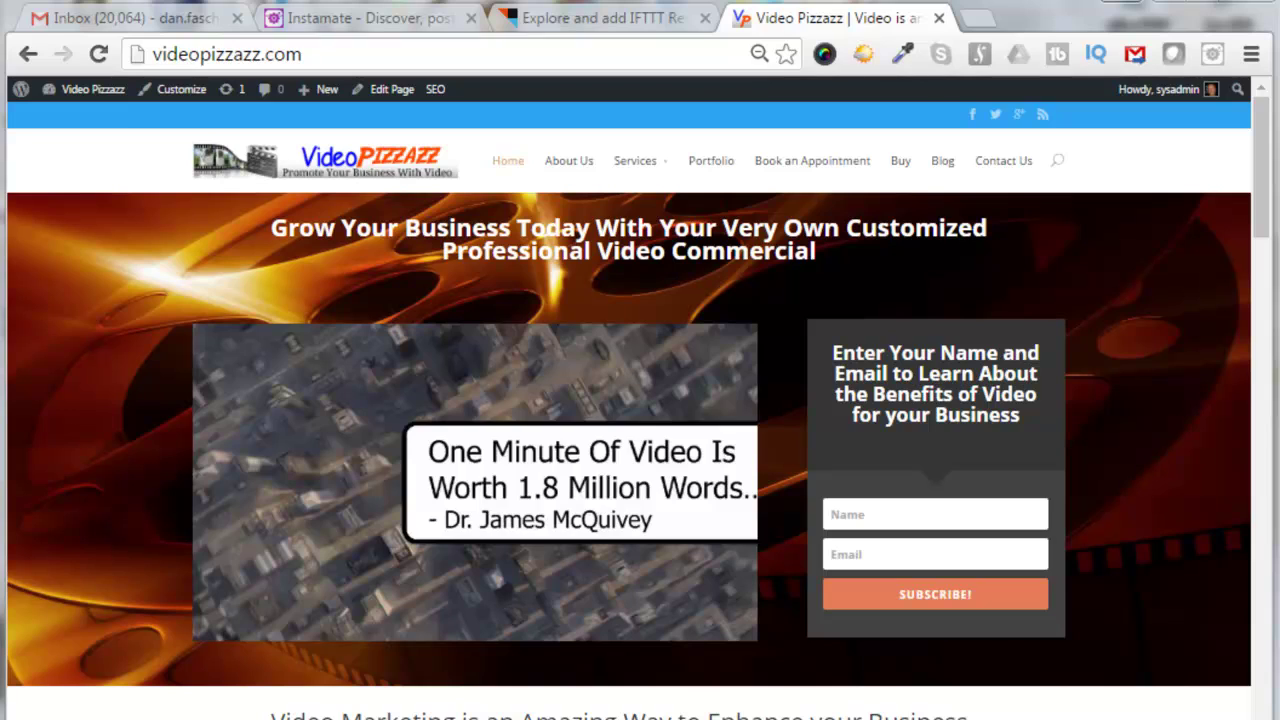
Switch to IFTTT, open the recipe "Share your Instagrams to Facebook" and try to connect its Instagram channel.
click(560, 22)
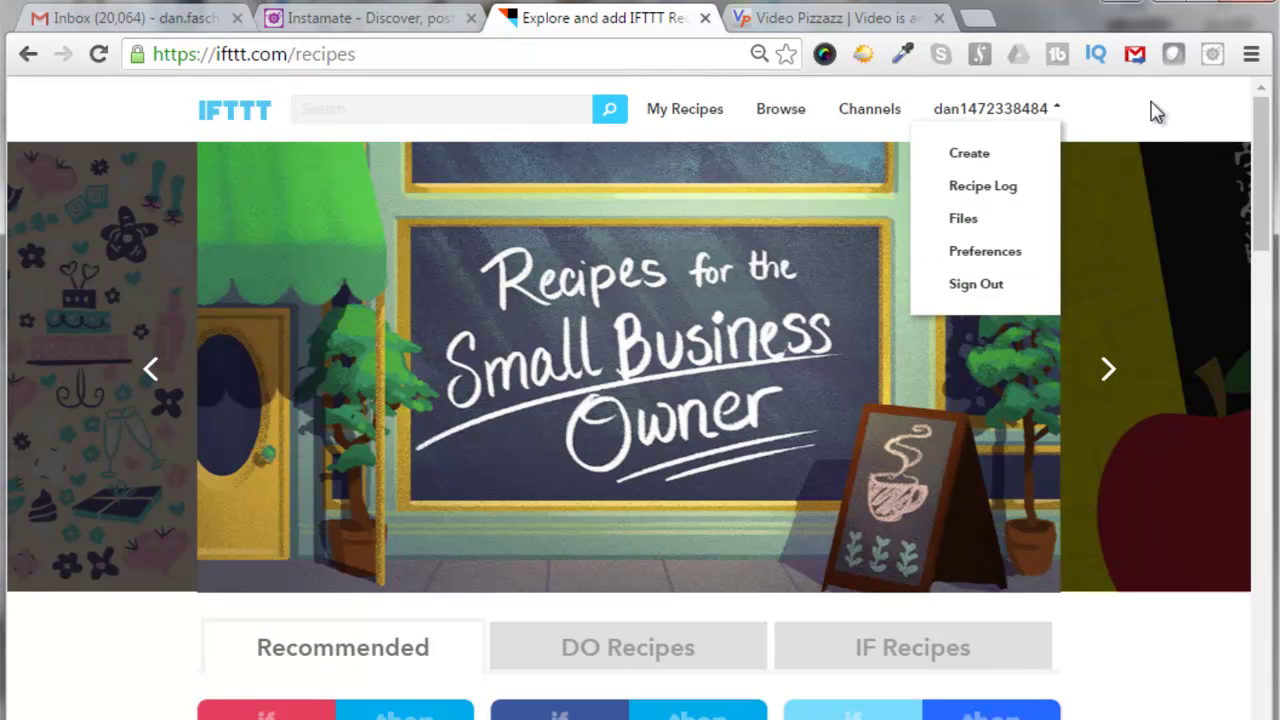
drag(1266, 212, 1272, 520)
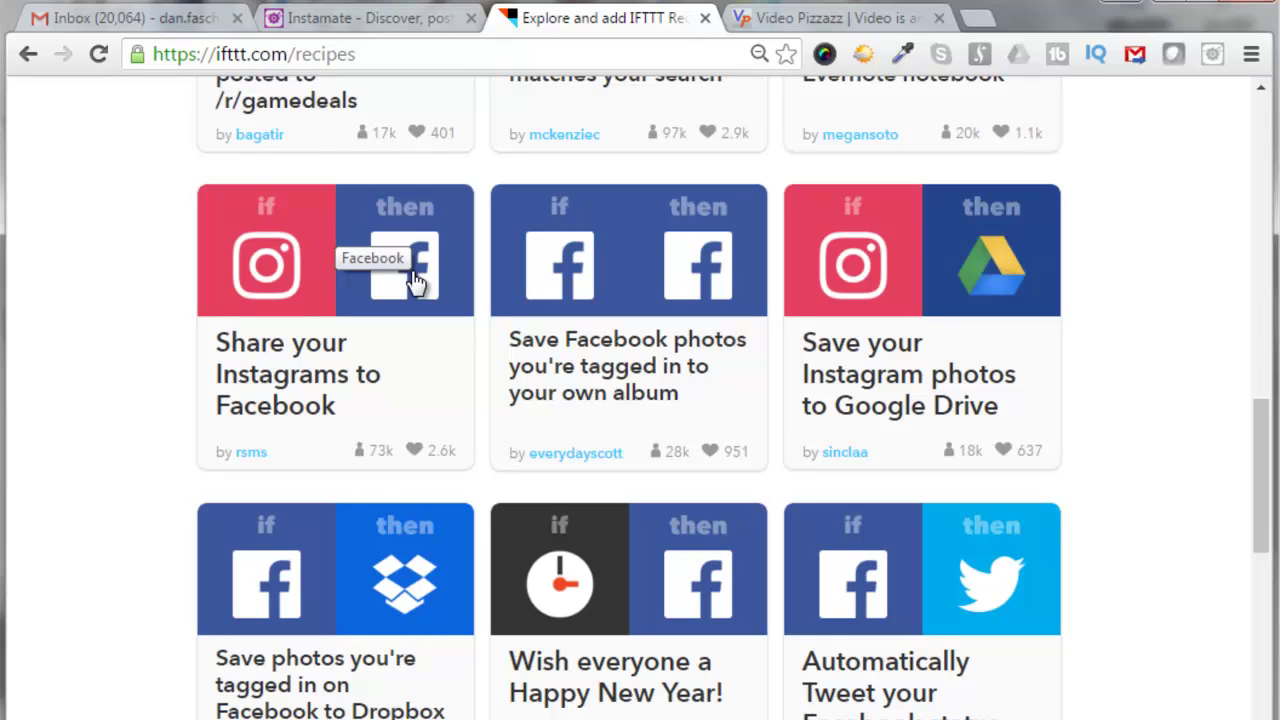
click(295, 263)
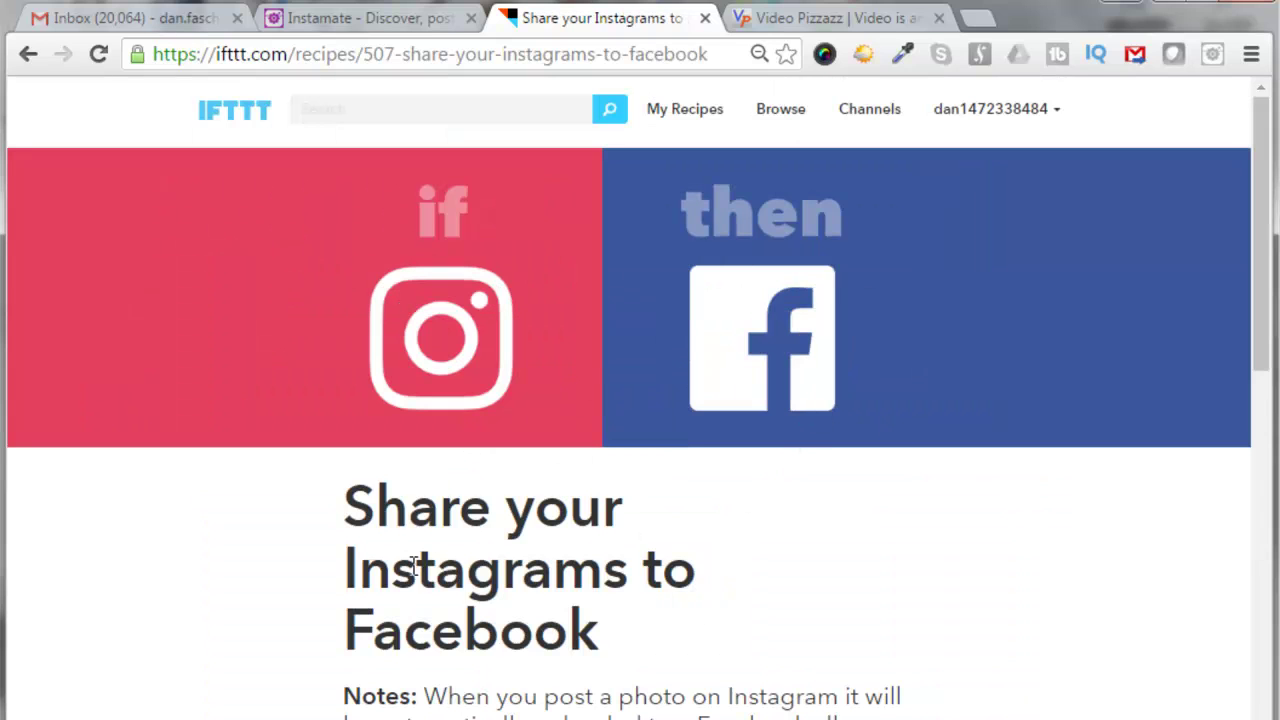
scroll(900, 466, down, 4)
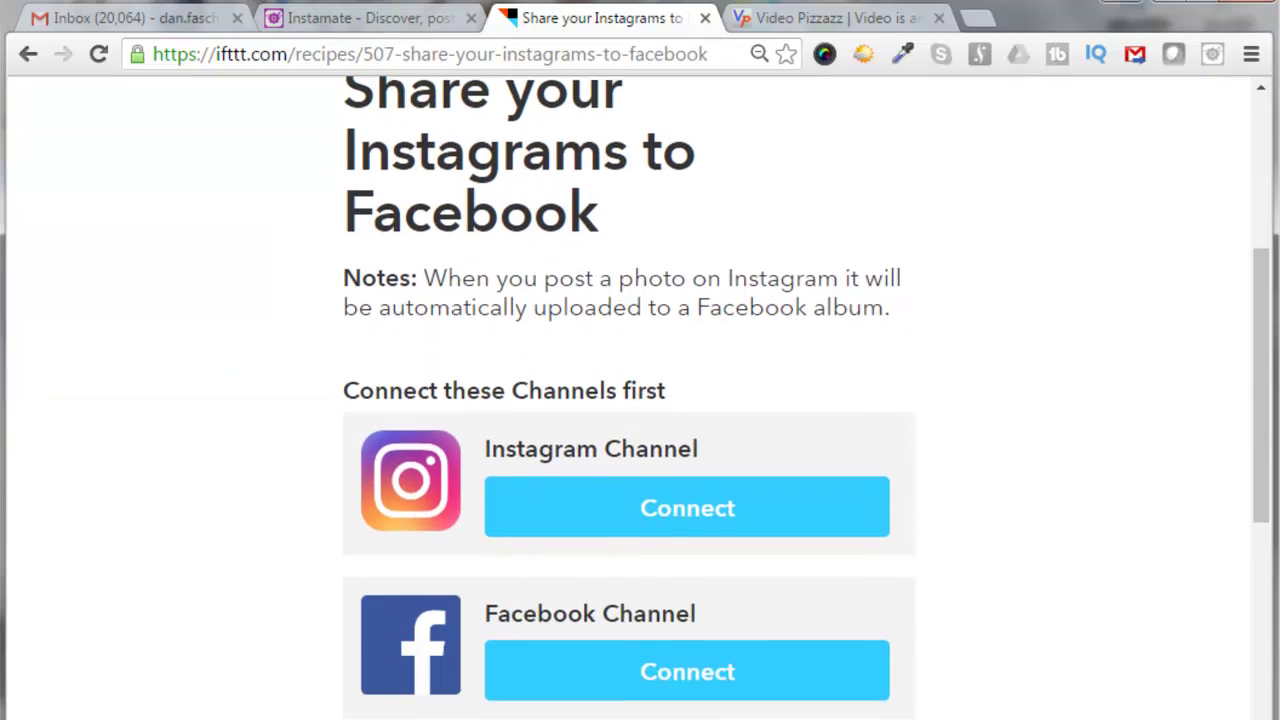
scroll(894, 609, down, 1)
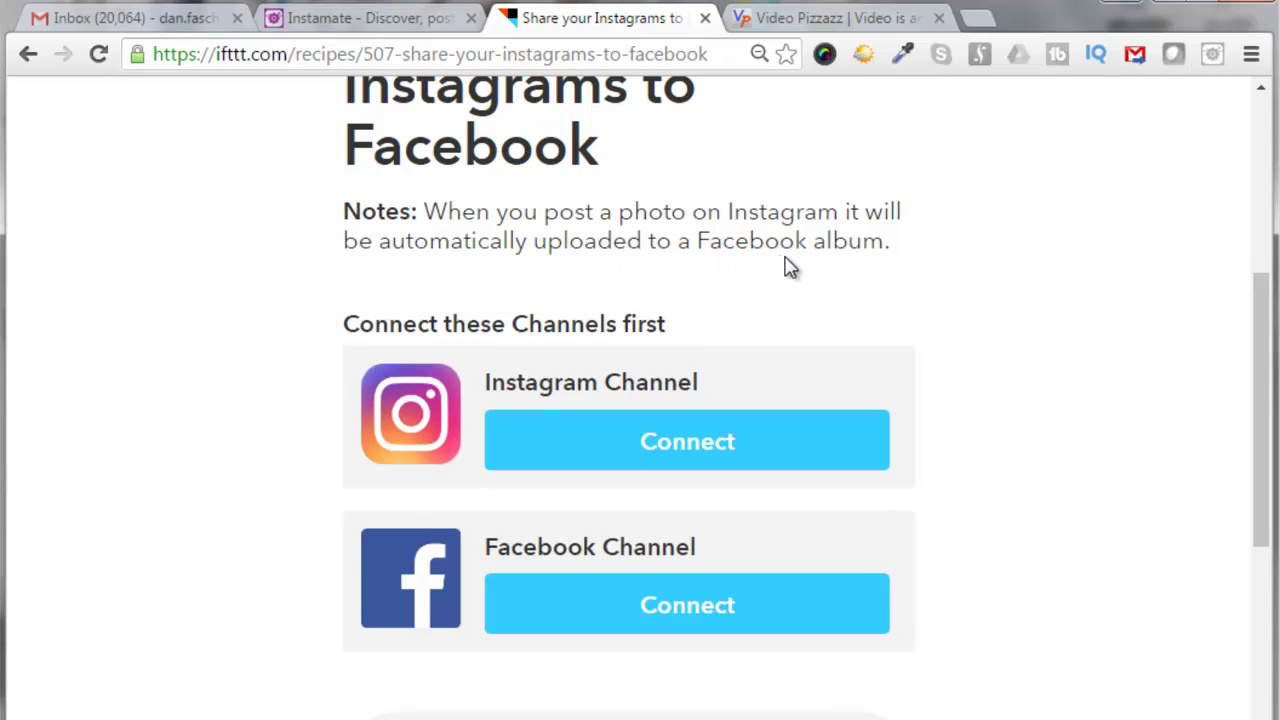
scroll(843, 254, down, 2)
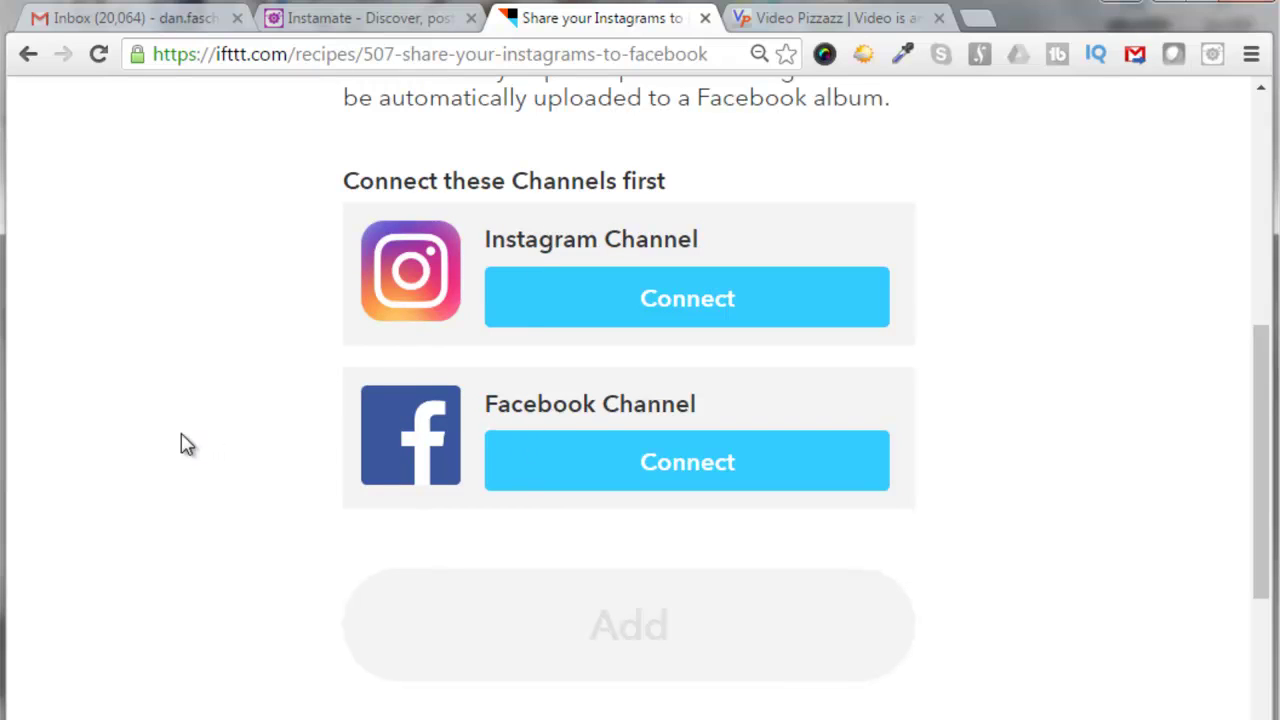
click(687, 305)
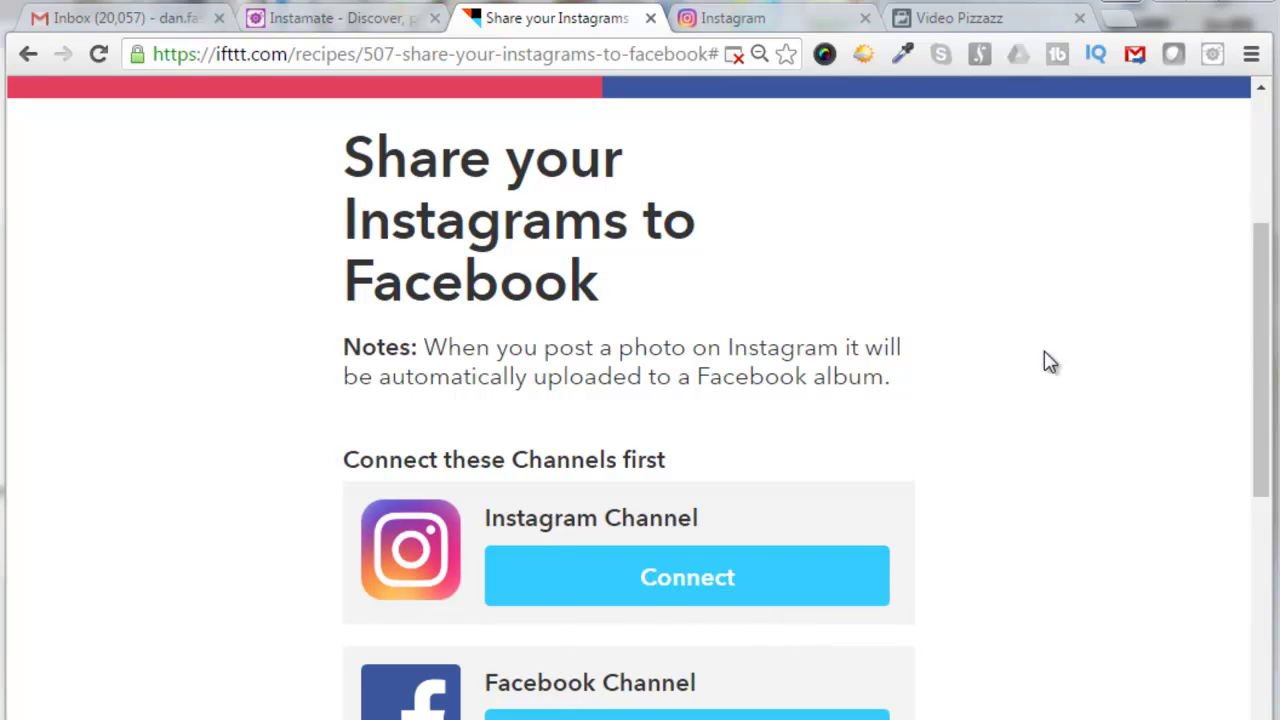
Open the account's profile preferences and choose Instagram as the profile channel.
drag(1266, 390, 1248, 163)
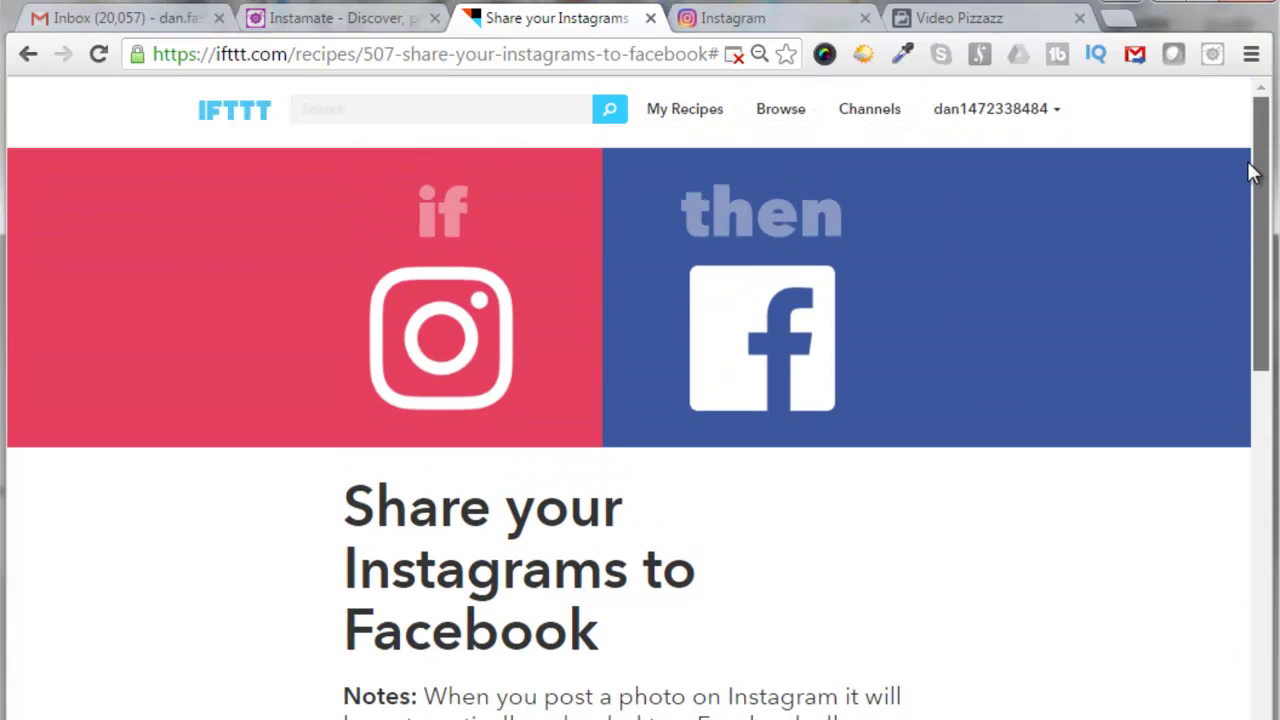
click(1054, 112)
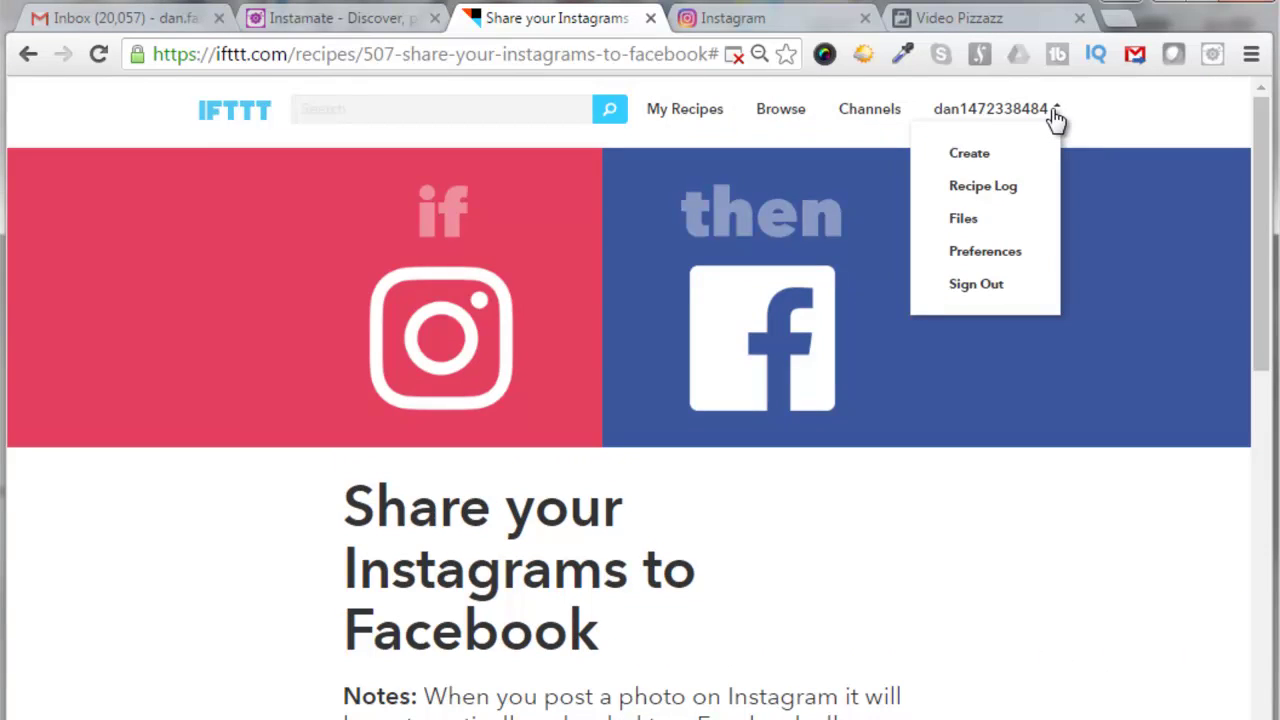
click(1016, 259)
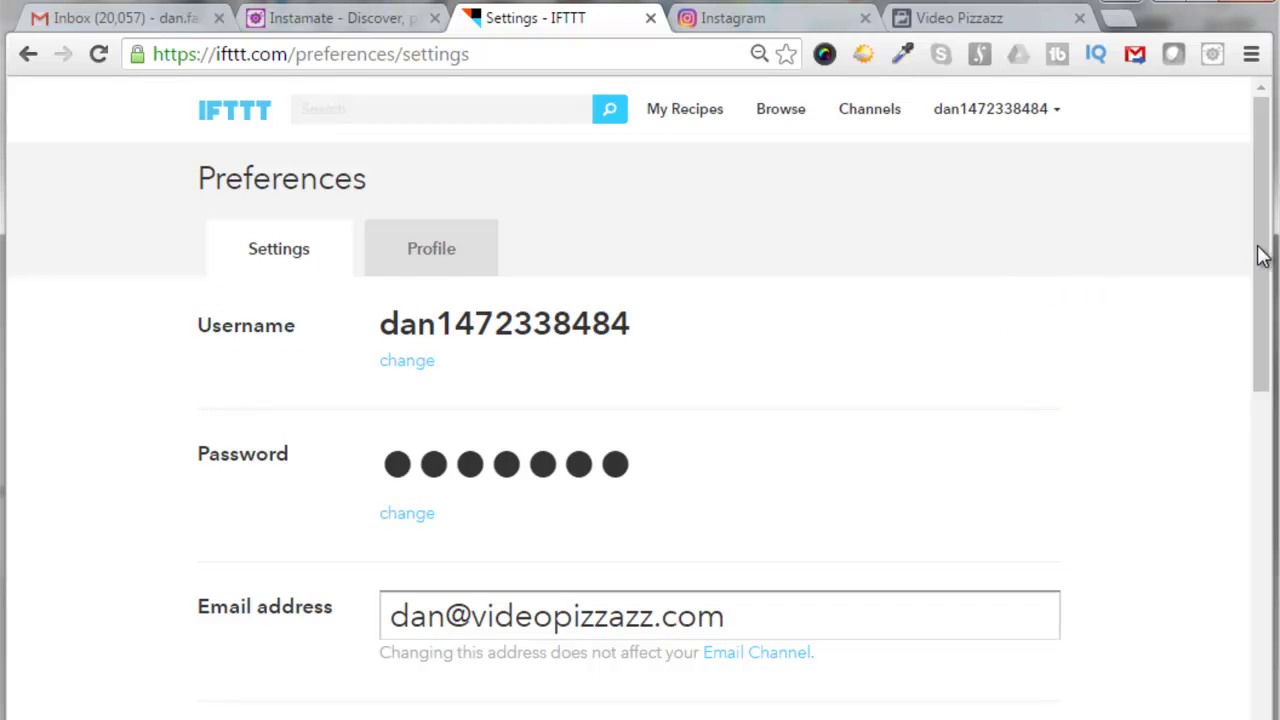
drag(1262, 218, 1249, 157)
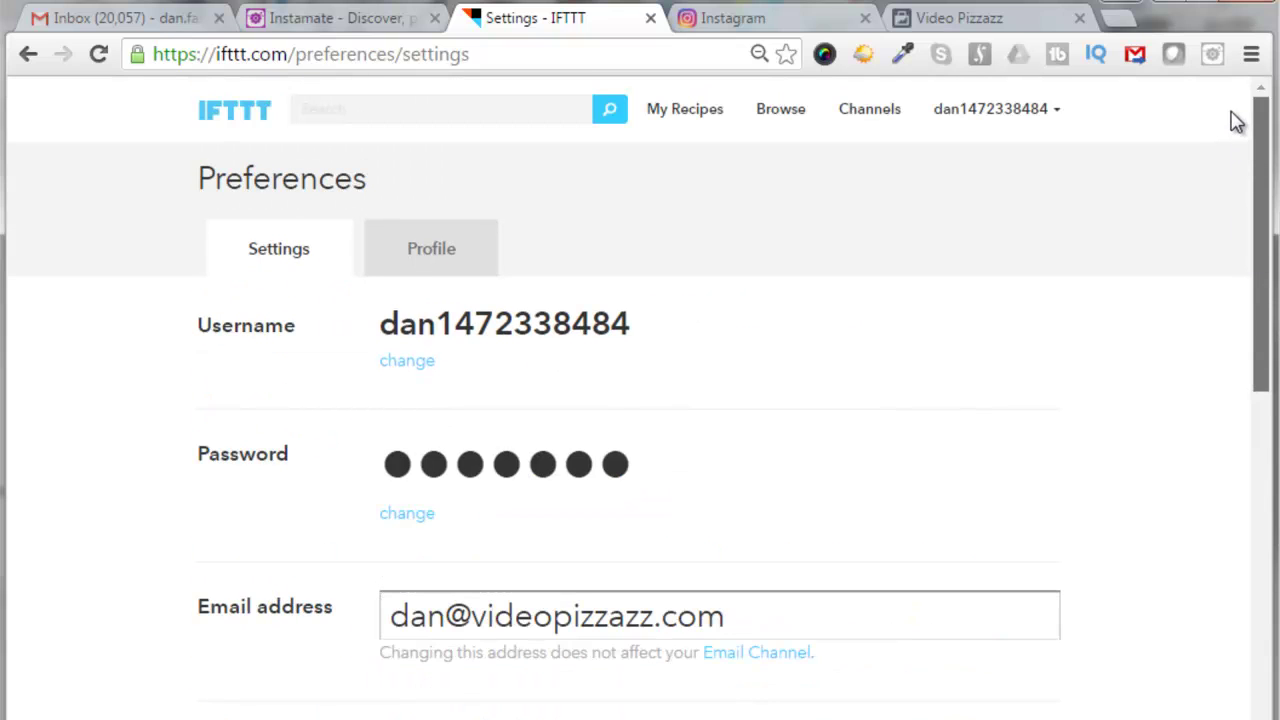
click(453, 256)
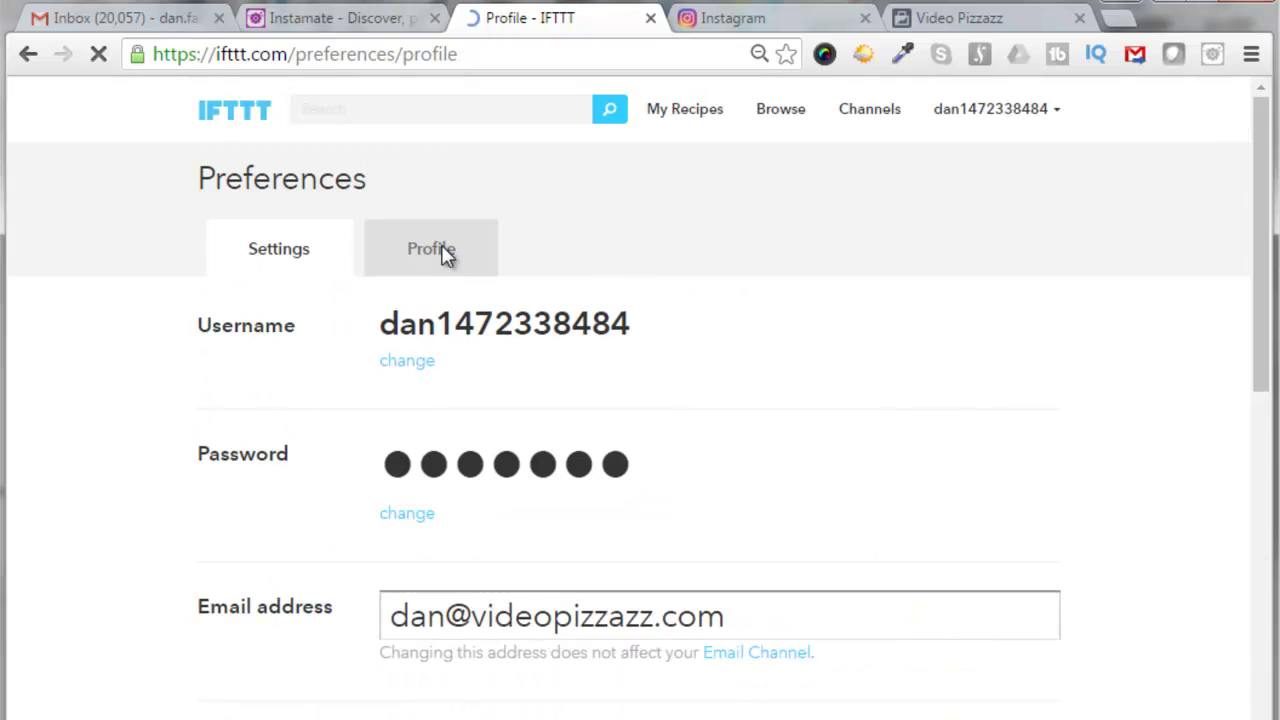
click(433, 367)
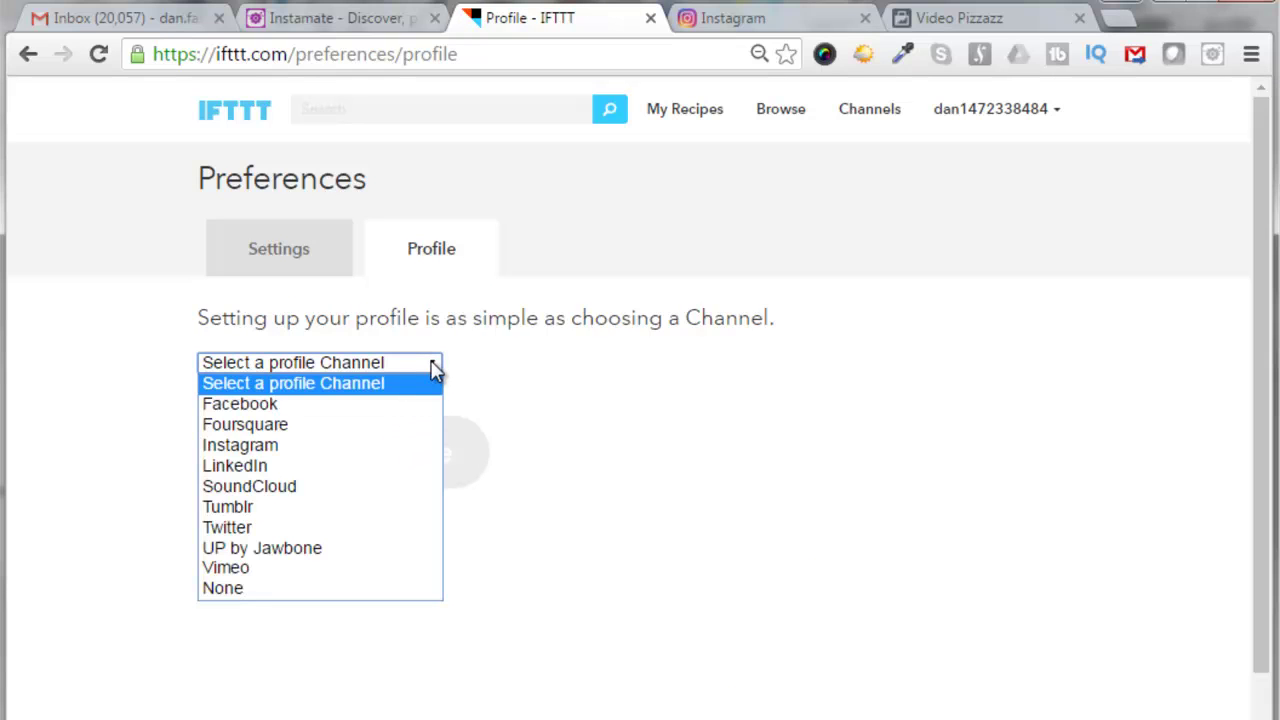
click(263, 447)
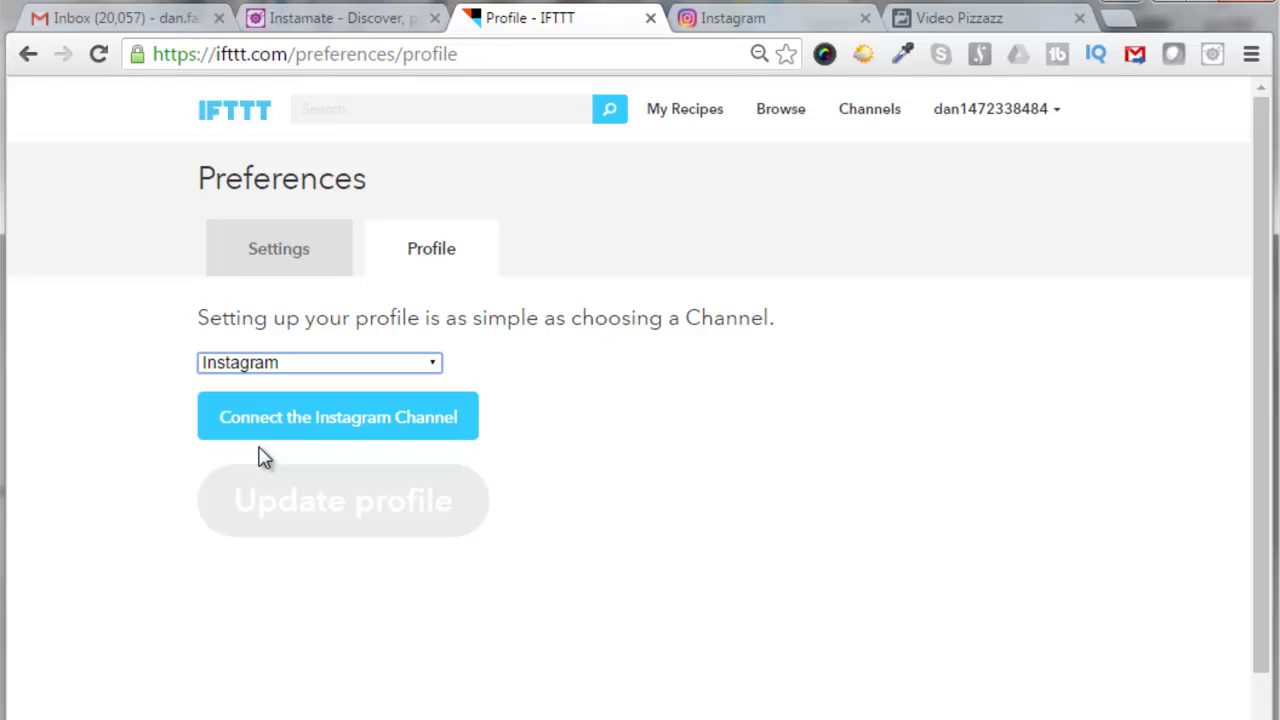
click(367, 428)
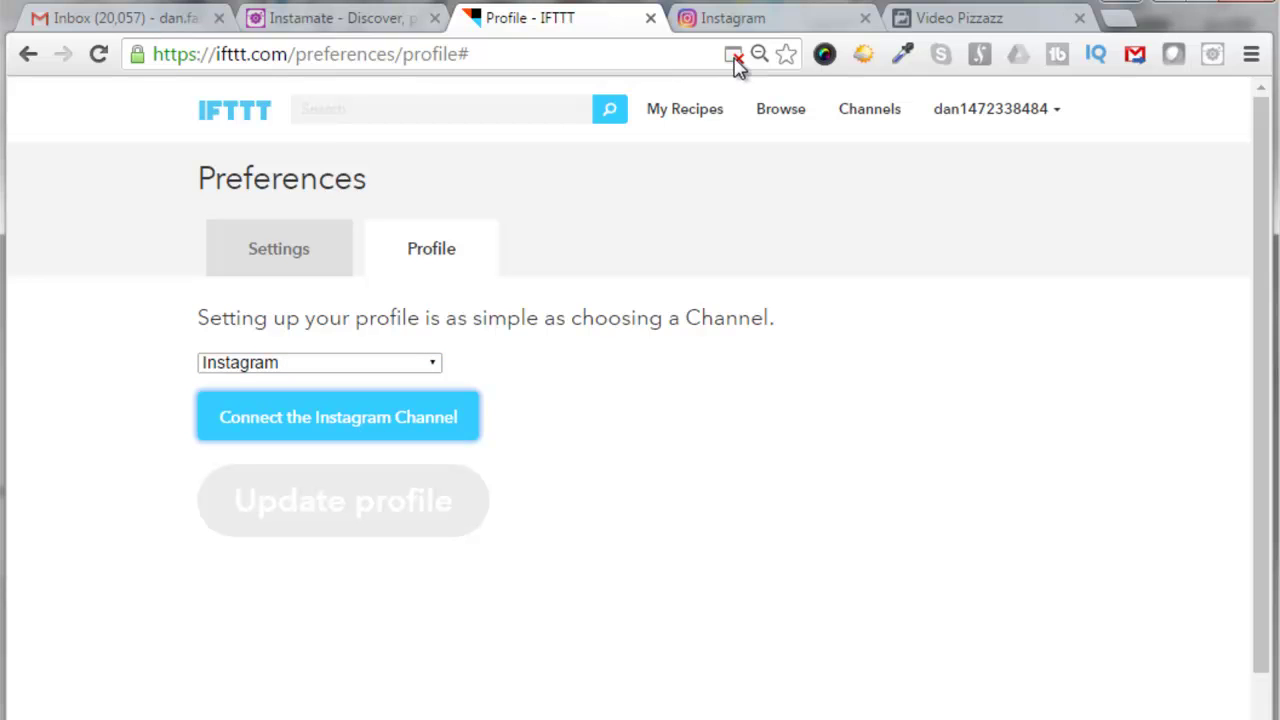
click(735, 57)
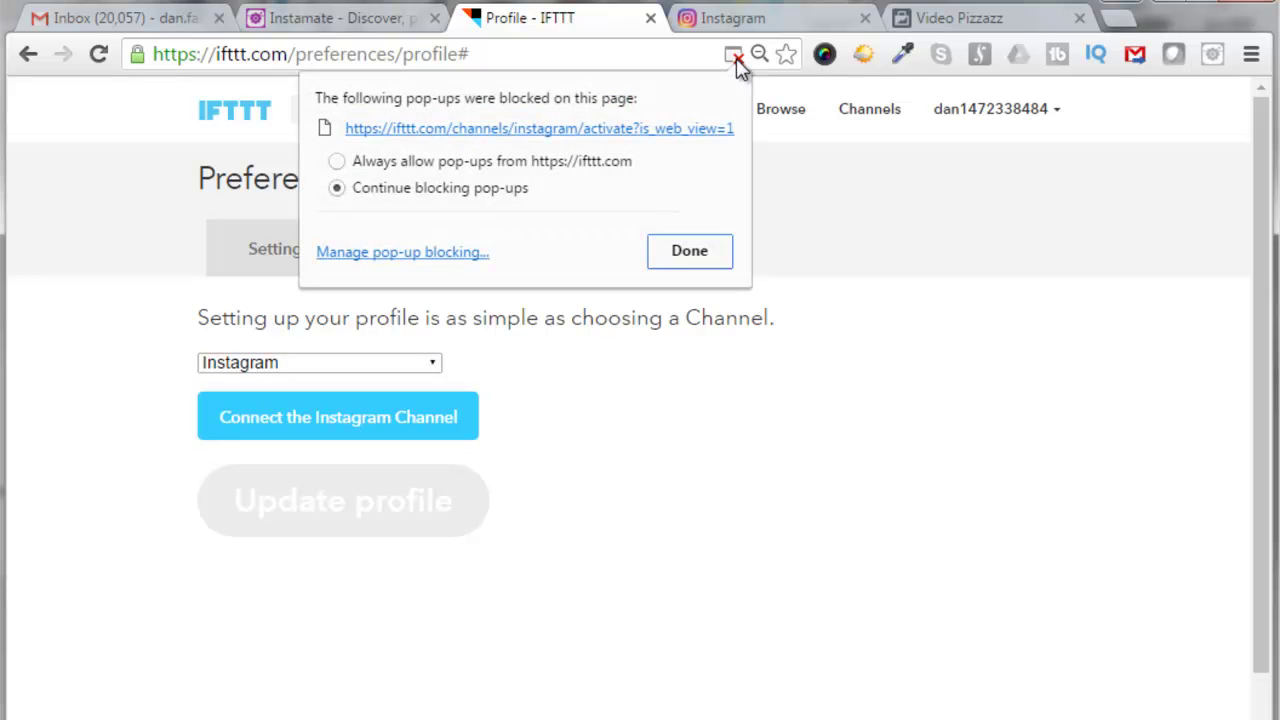
click(337, 163)
click(678, 262)
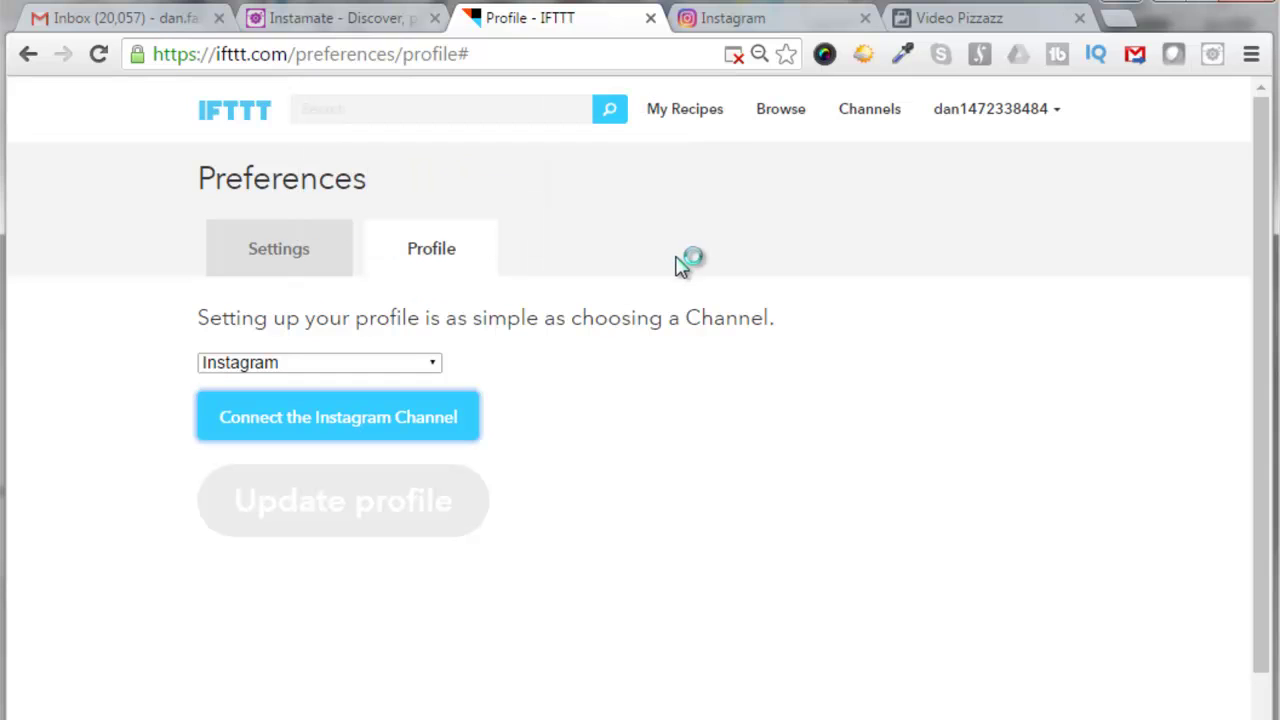
Connect the Instagram channel by switching to the Video Pizzazz account with its saved username and password and authorizing IFTTT.
click(368, 427)
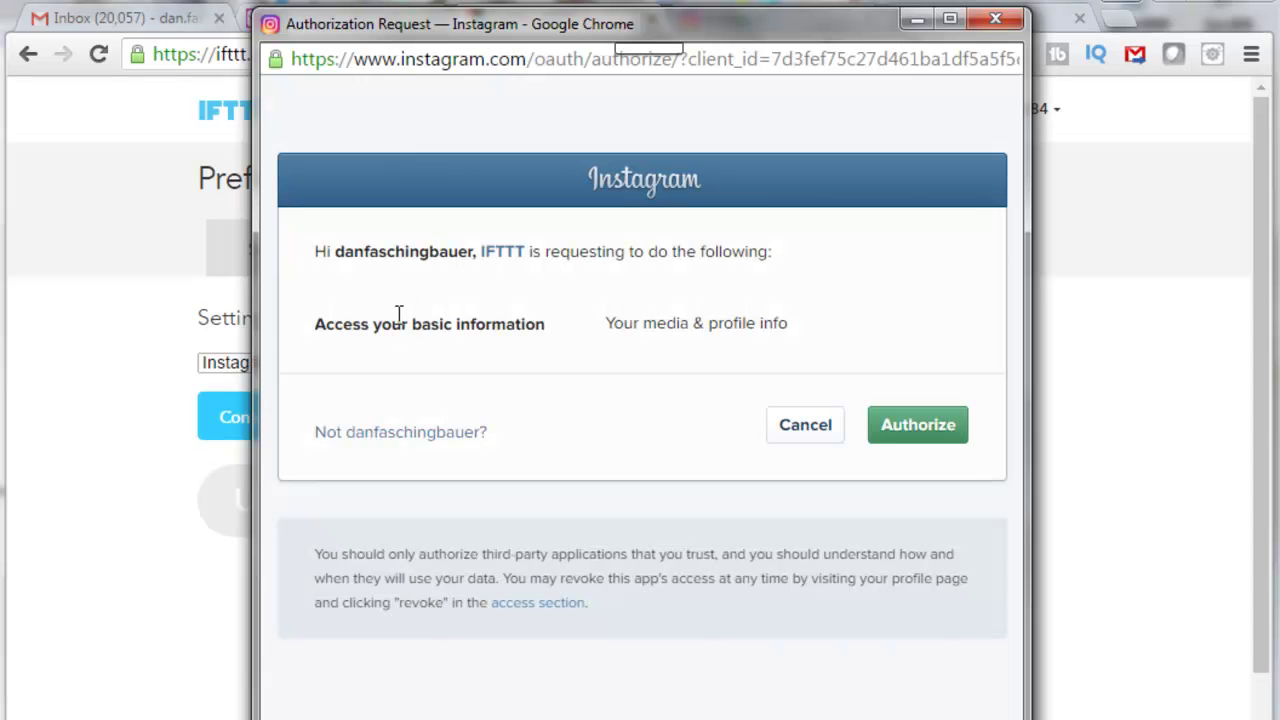
click(424, 434)
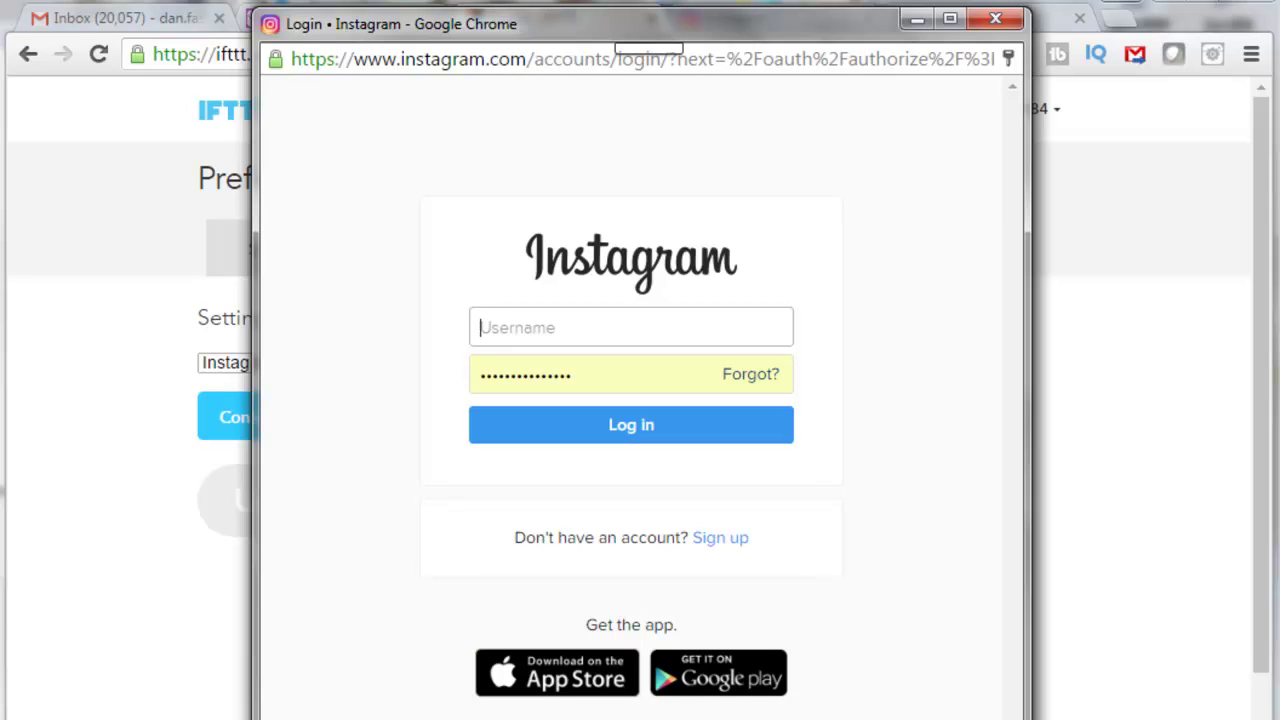
key(Down)
key(Return)
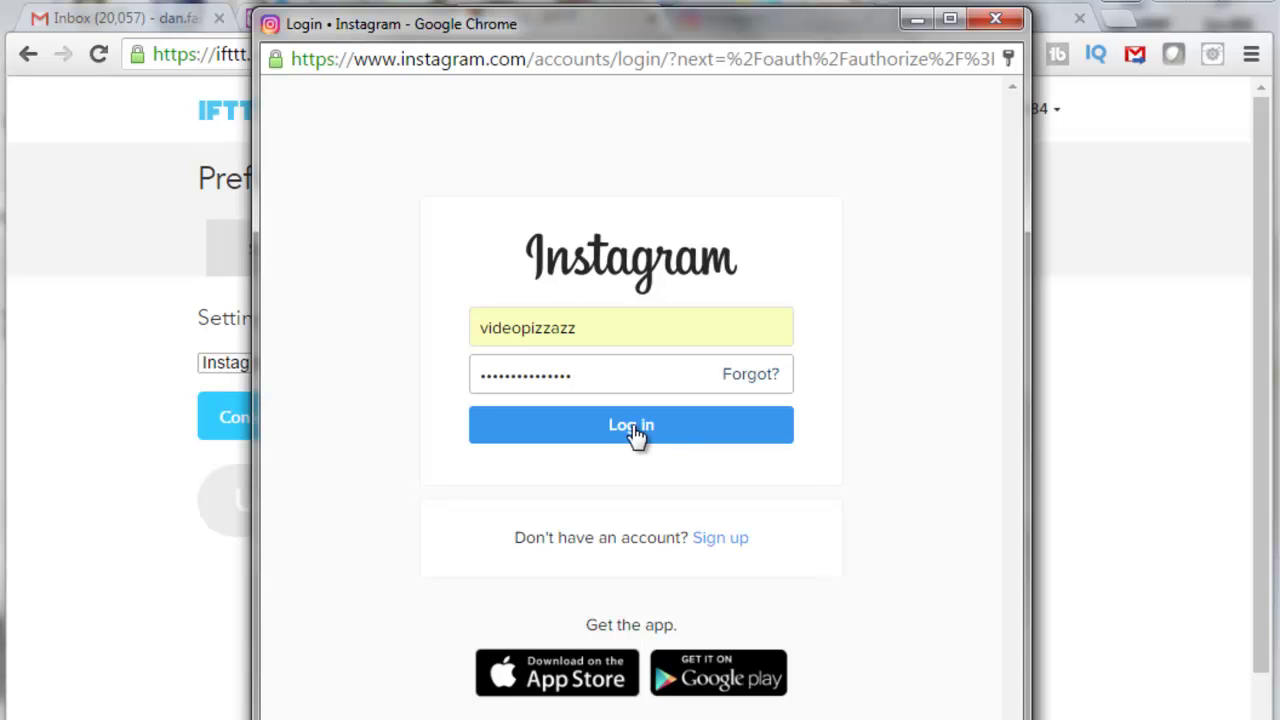
click(636, 430)
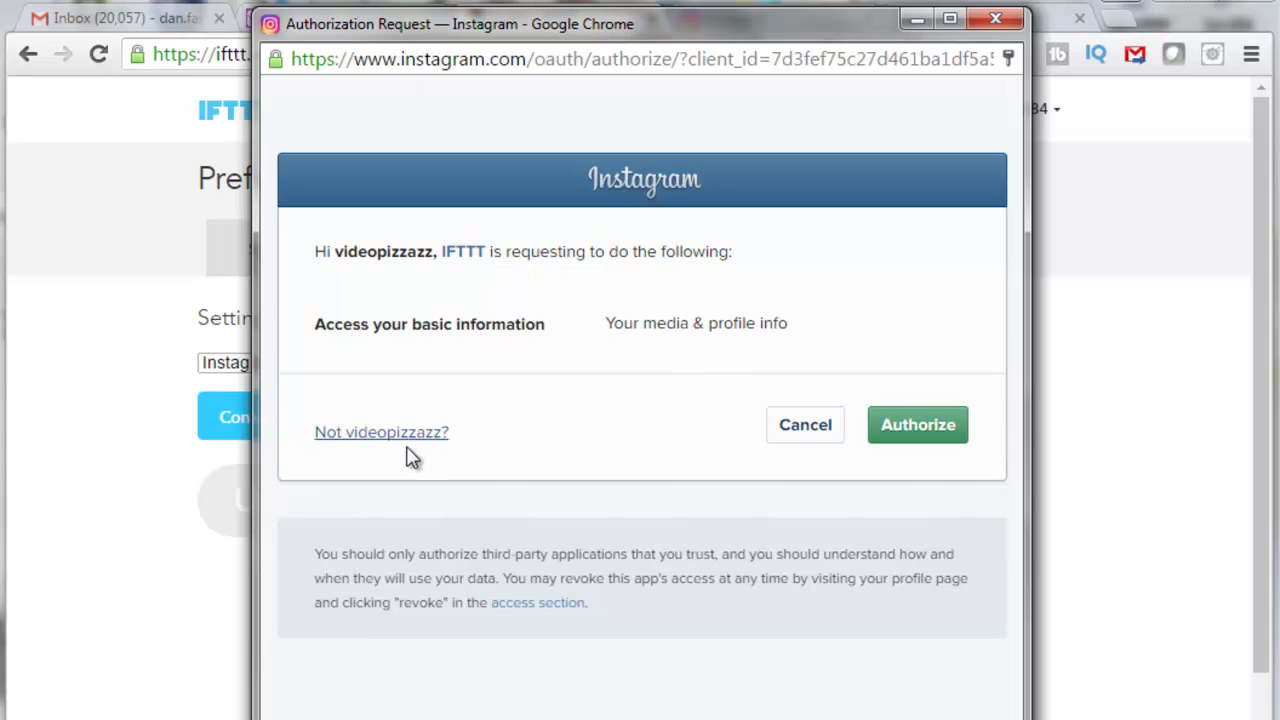
click(917, 432)
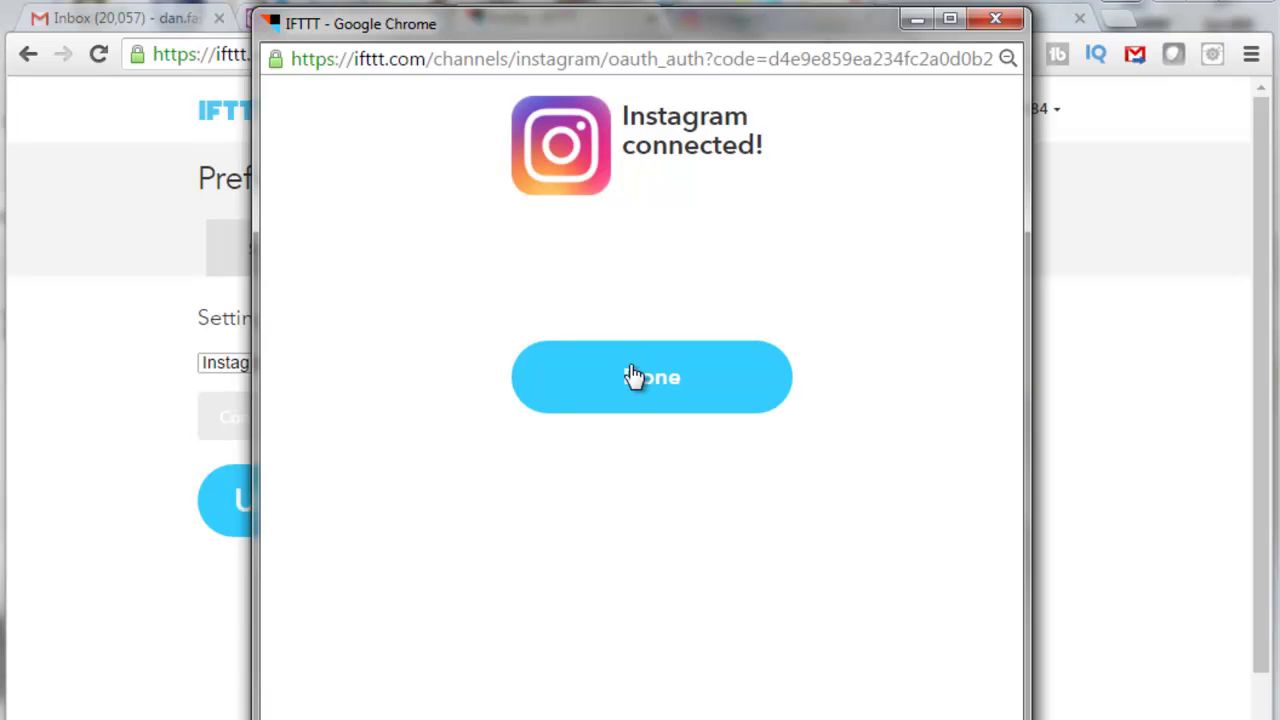
click(655, 386)
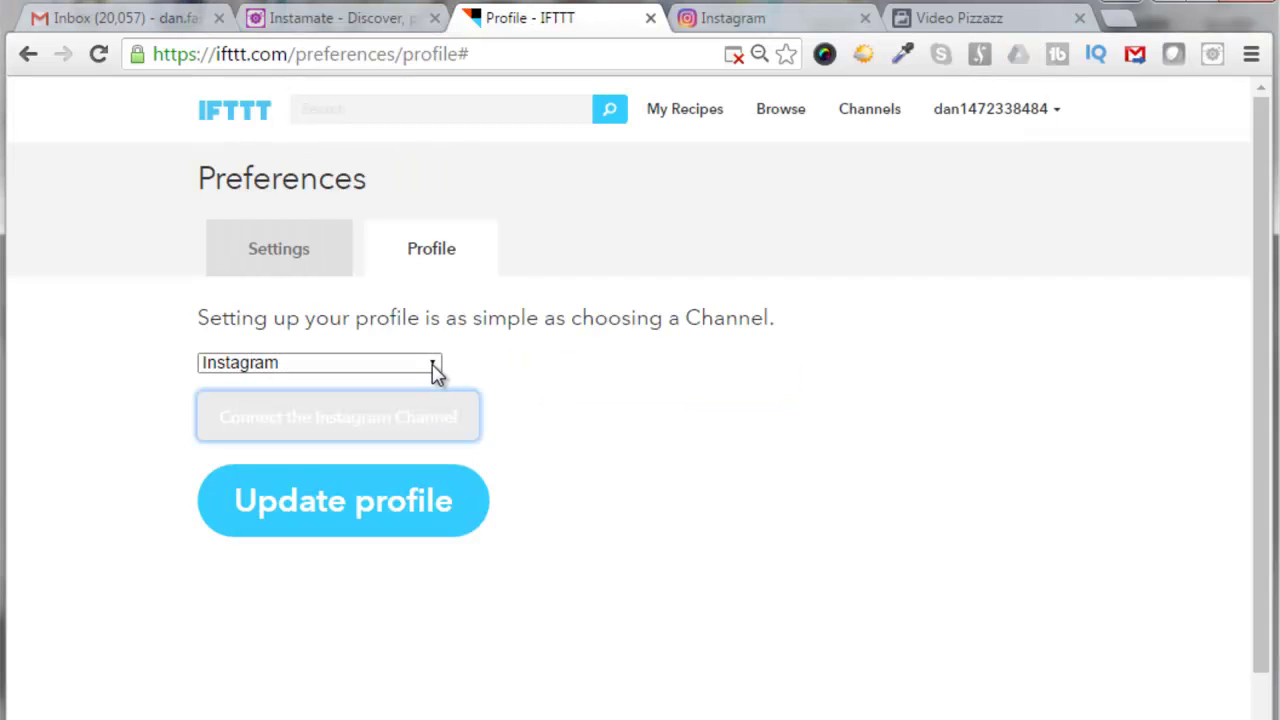
Choose Facebook as the profile channel and connect the Facebook channel.
click(436, 368)
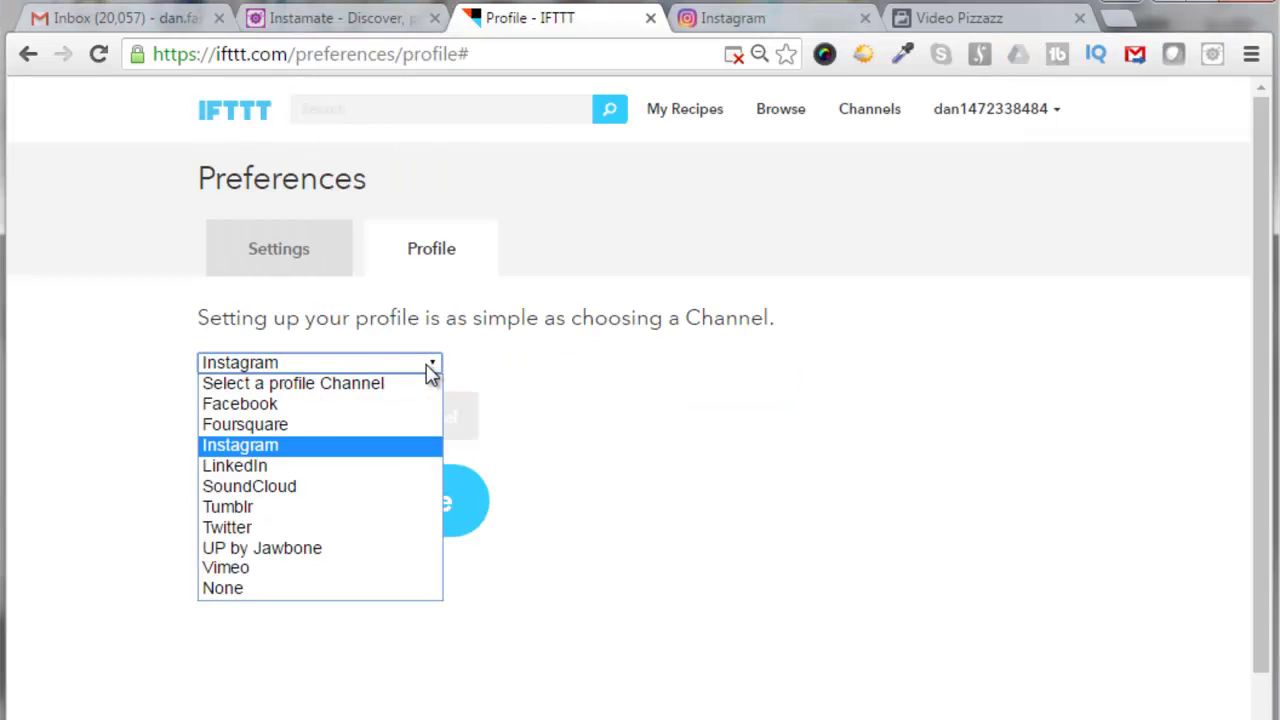
click(245, 406)
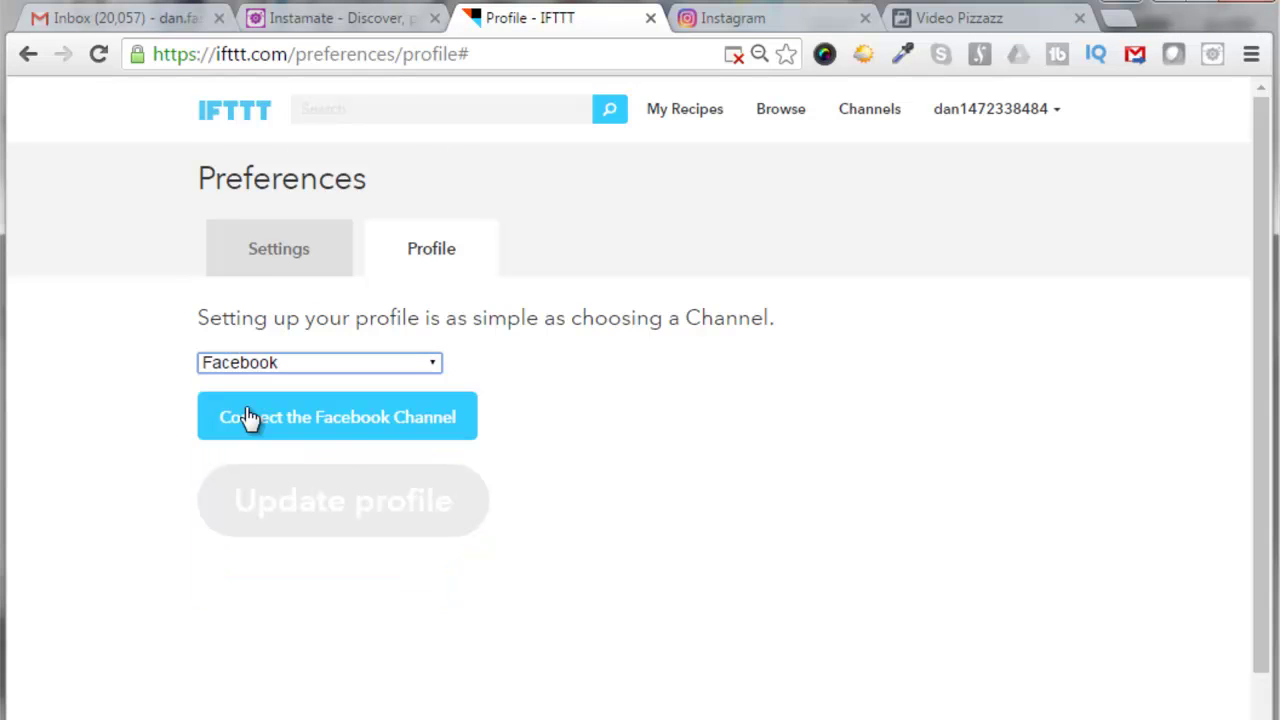
click(352, 427)
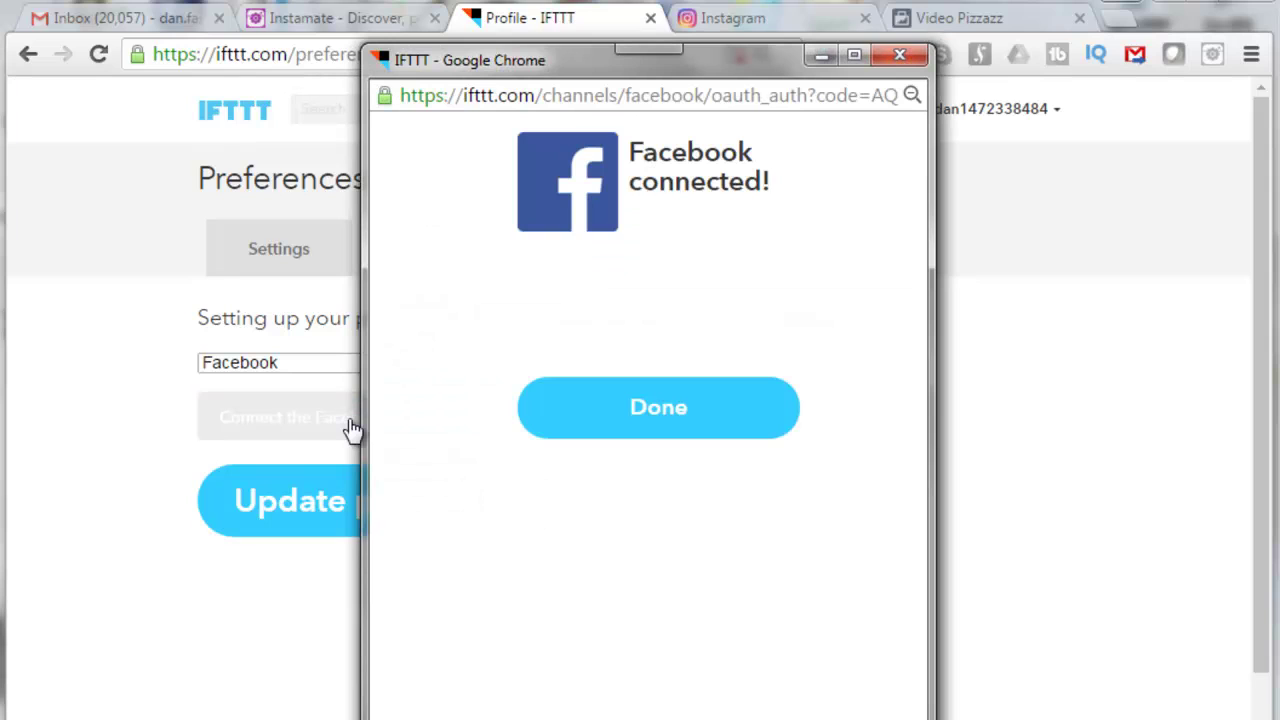
click(666, 425)
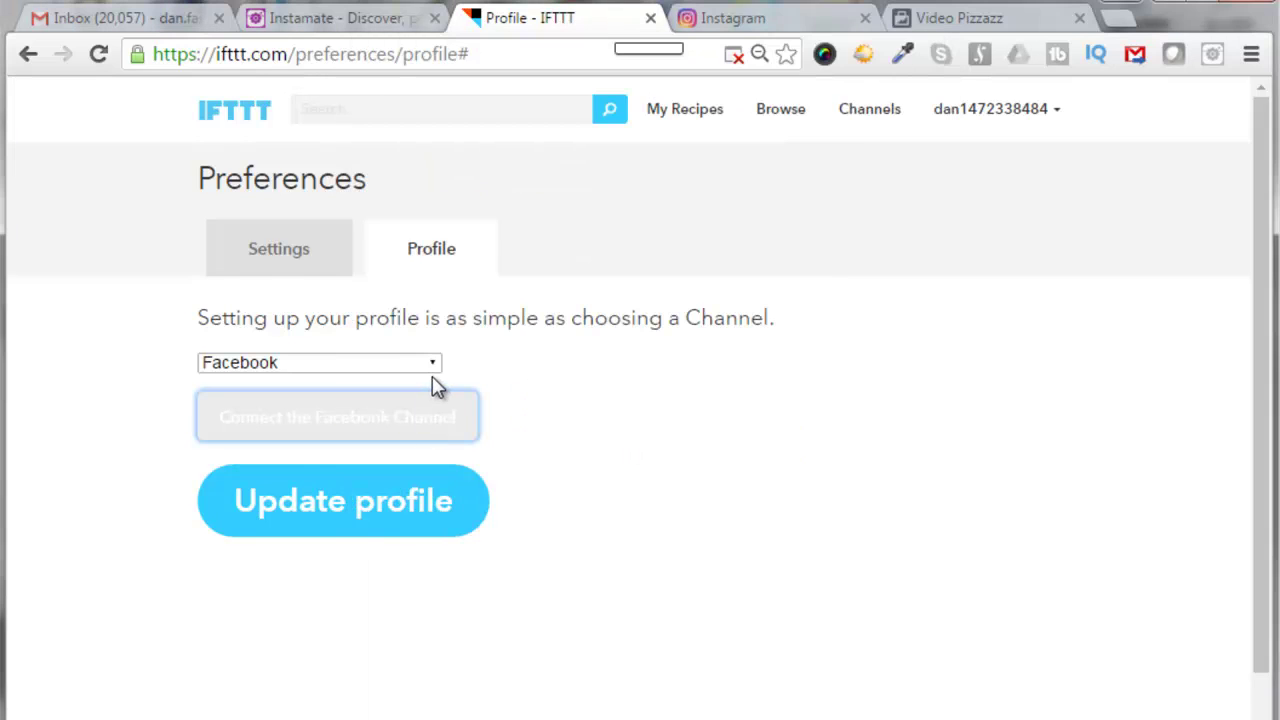
Choose Twitter as the profile channel and connect it, entering the Video Pizzazz account's username and password and authorizing IFTTT.
click(437, 366)
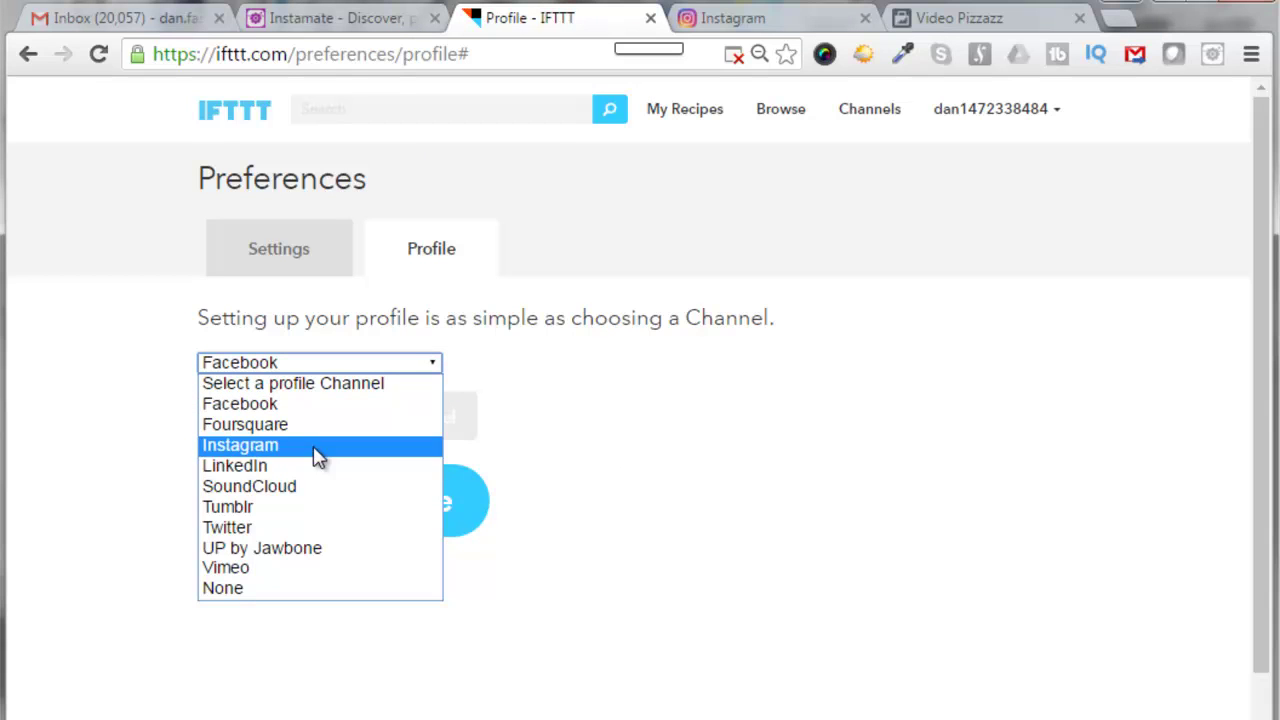
click(233, 527)
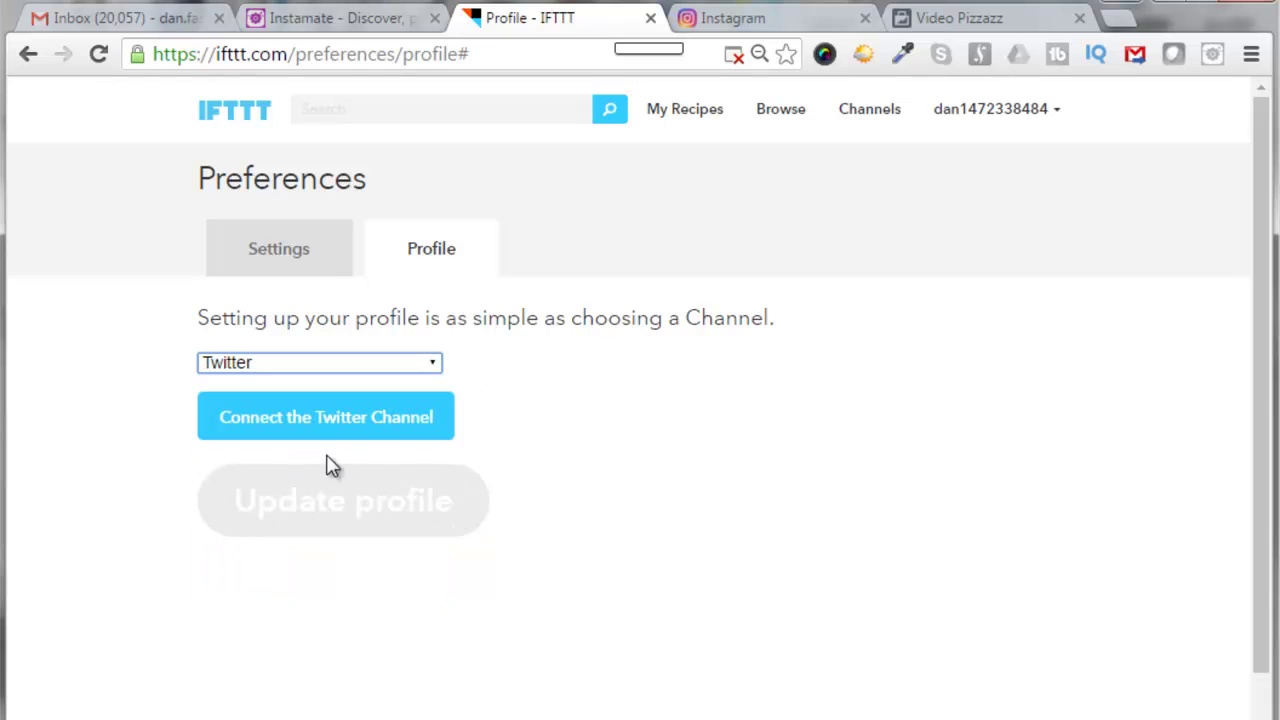
click(351, 426)
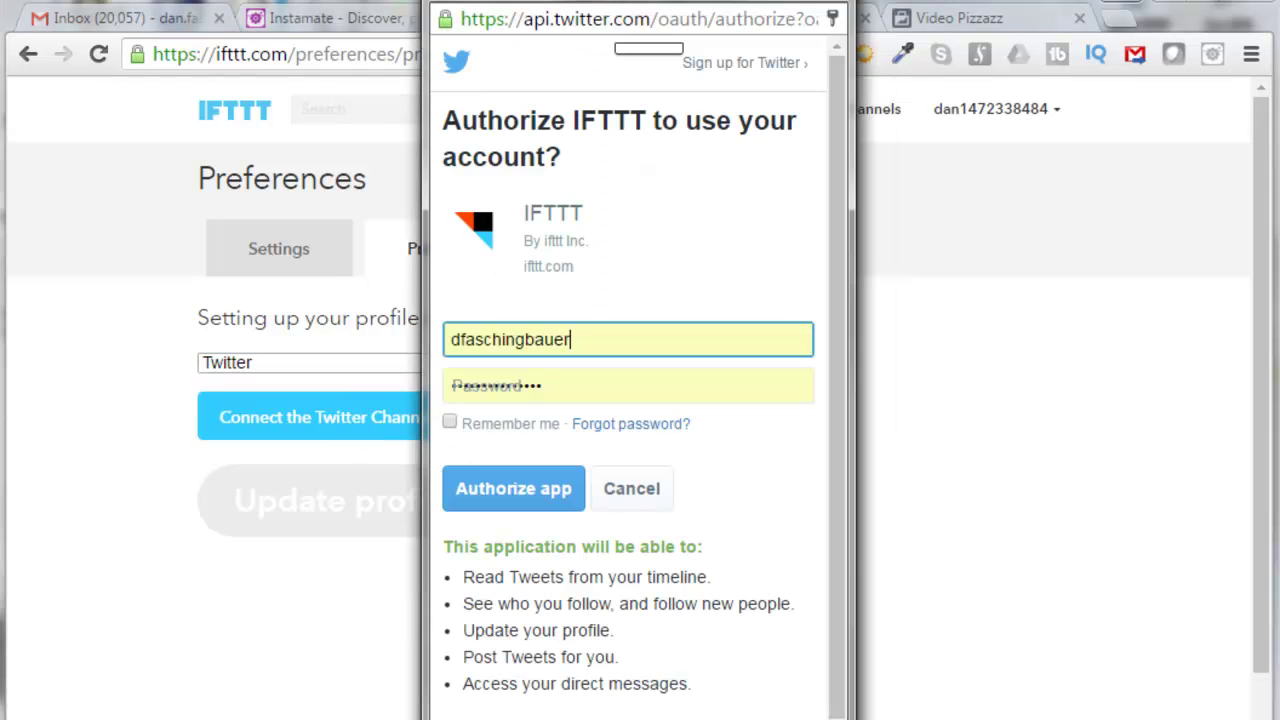
click(549, 390)
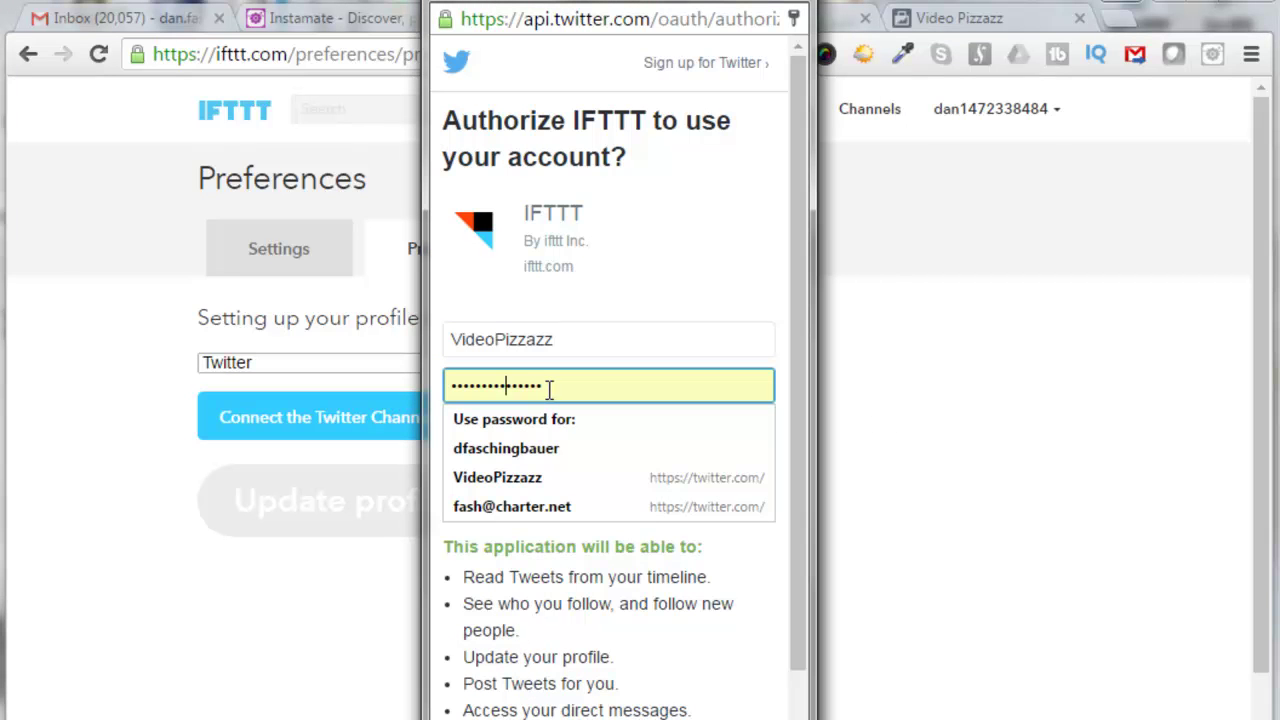
click(555, 383)
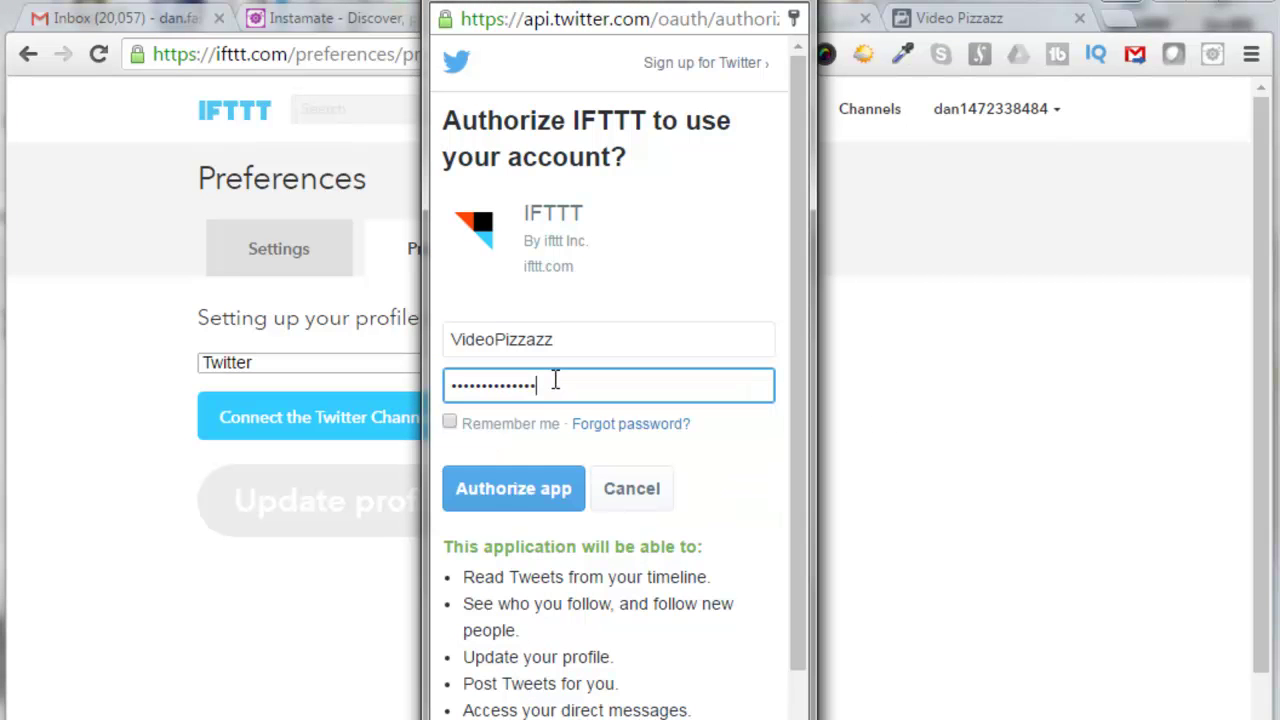
click(510, 496)
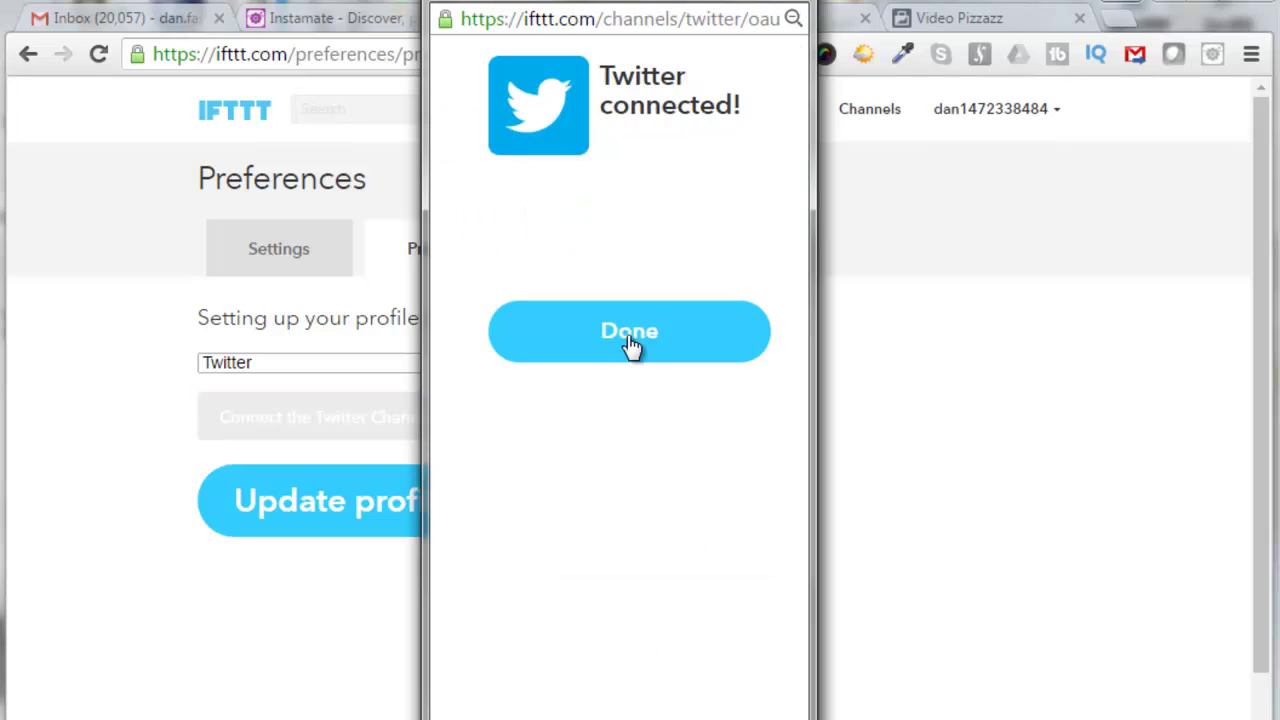
click(632, 343)
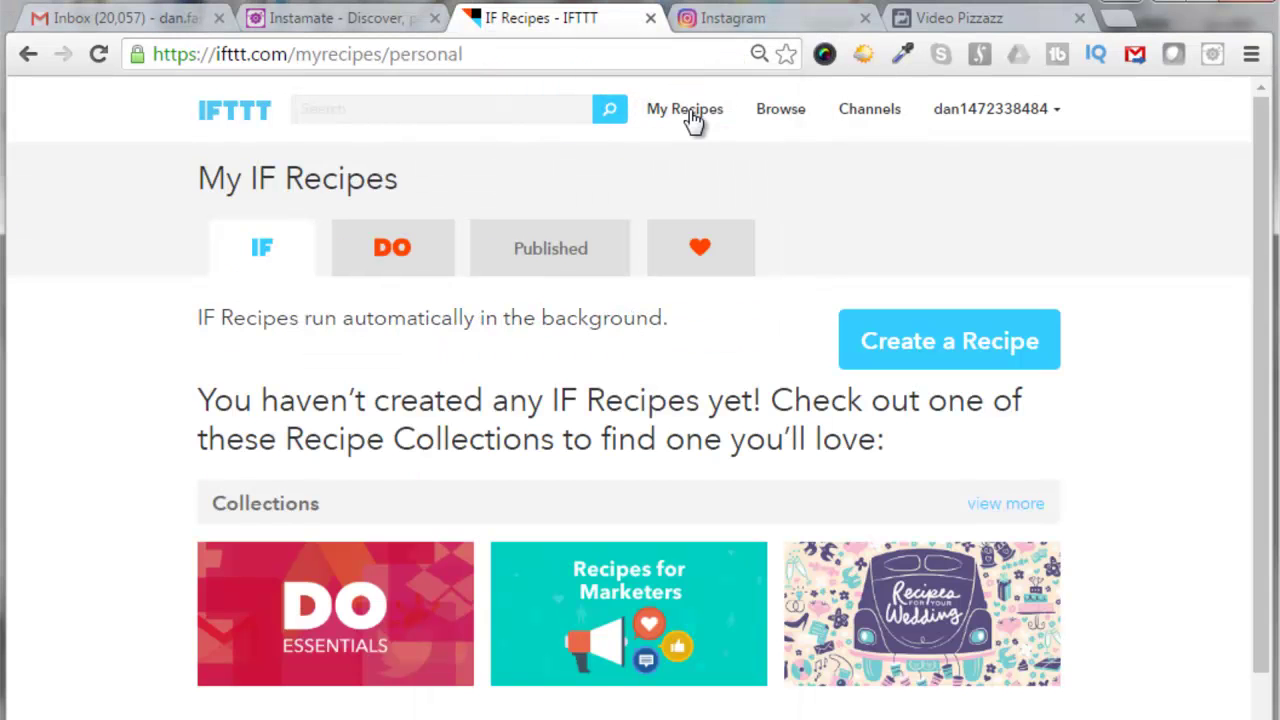
Browse the recipes and add "Share your Instagrams to Facebook", keeping the album name Instagram Photos.
click(785, 116)
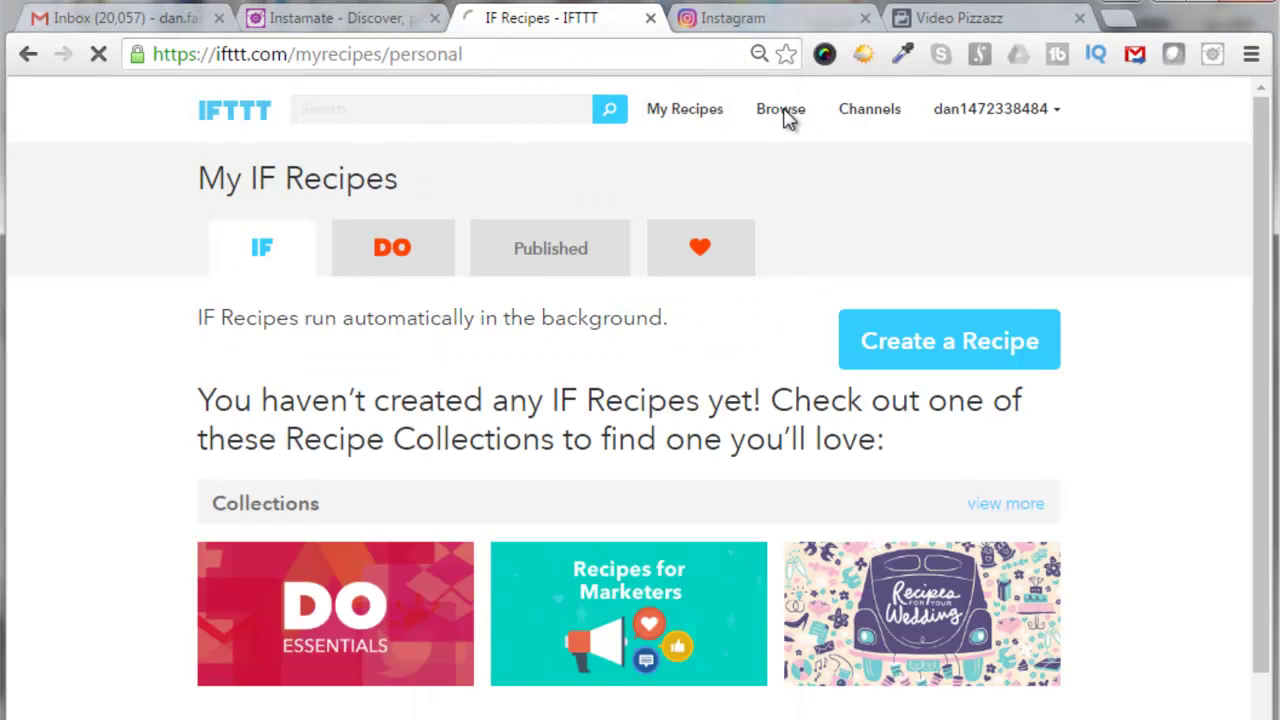
drag(1257, 186, 1272, 333)
drag(1270, 338, 1270, 514)
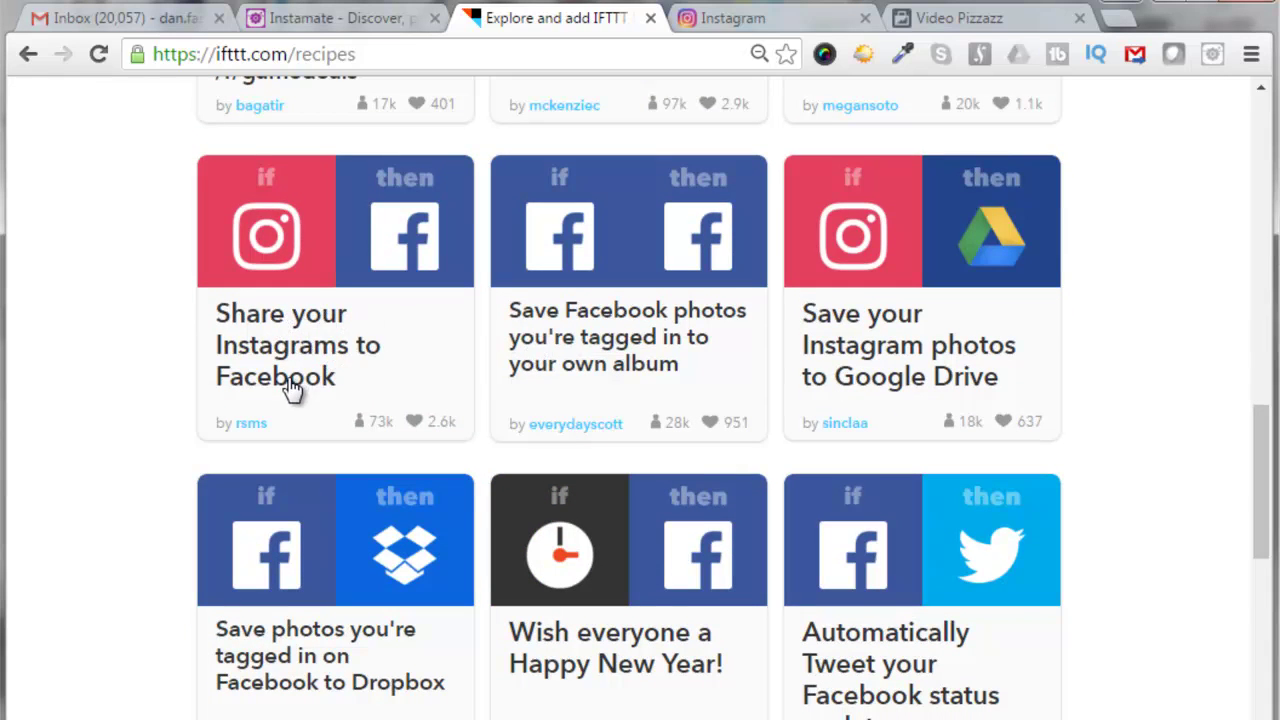
click(325, 245)
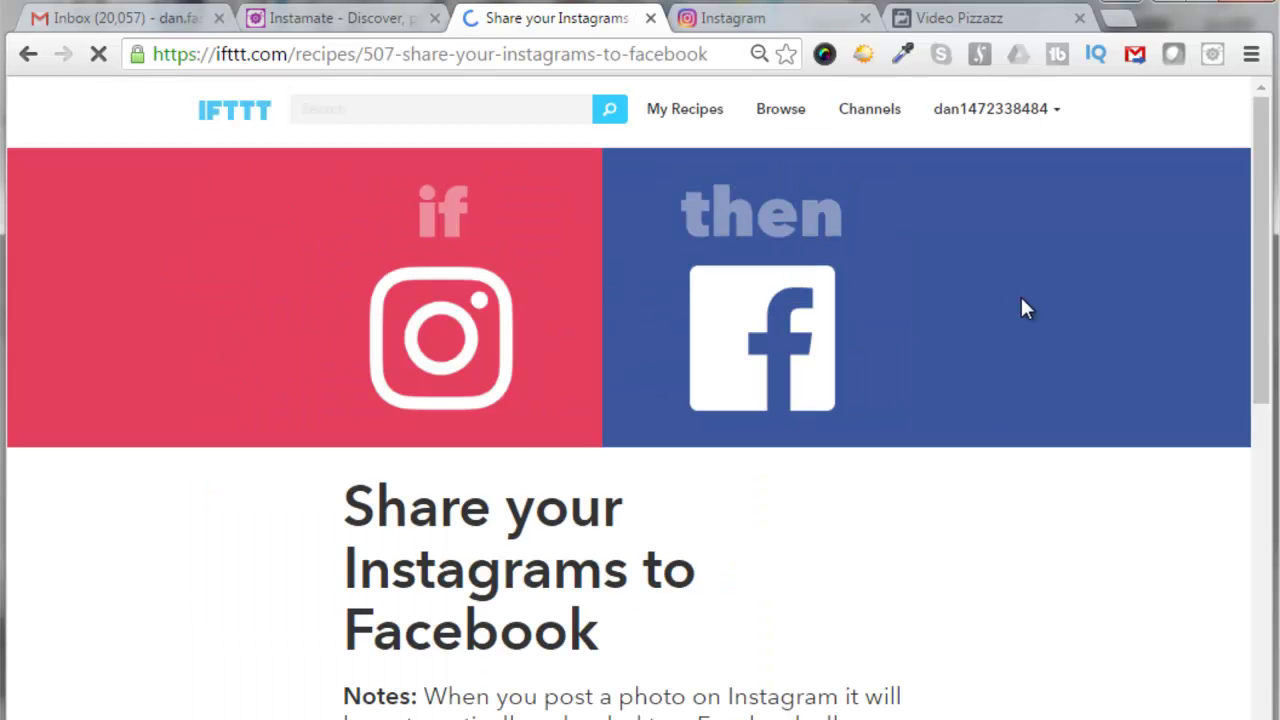
drag(1252, 282, 1270, 374)
scroll(1200, 338, down, 4)
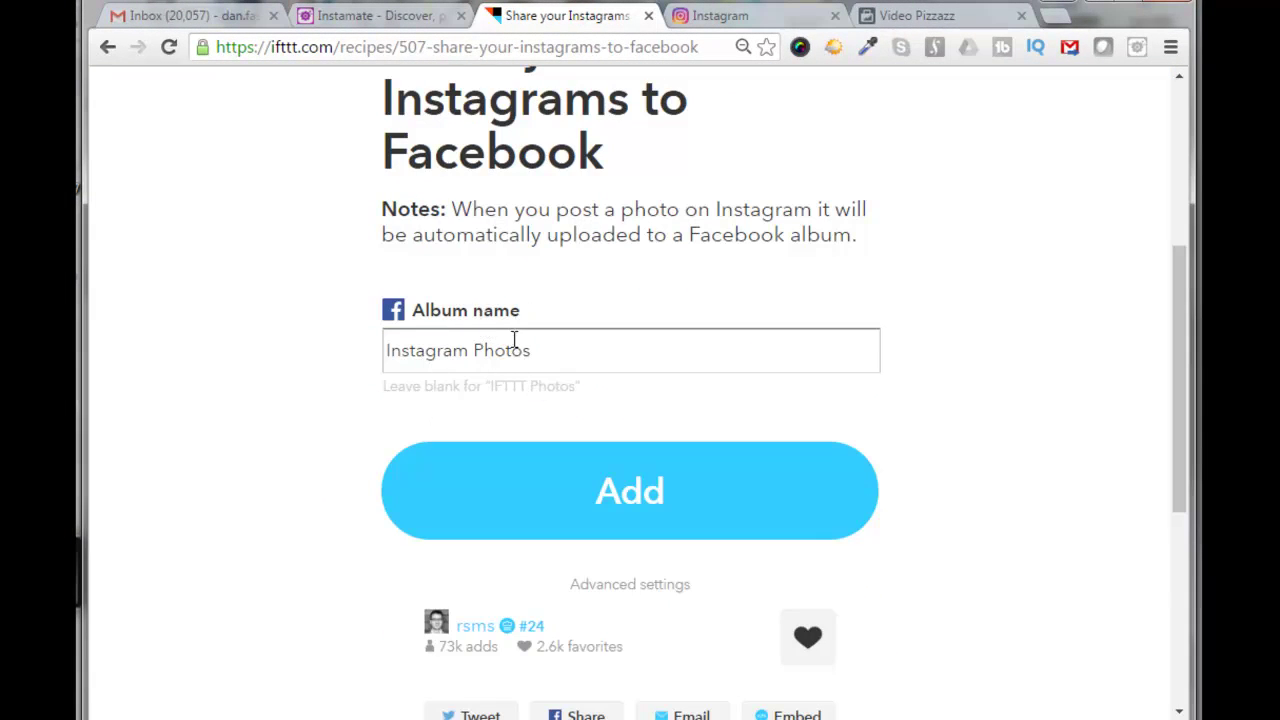
click(630, 500)
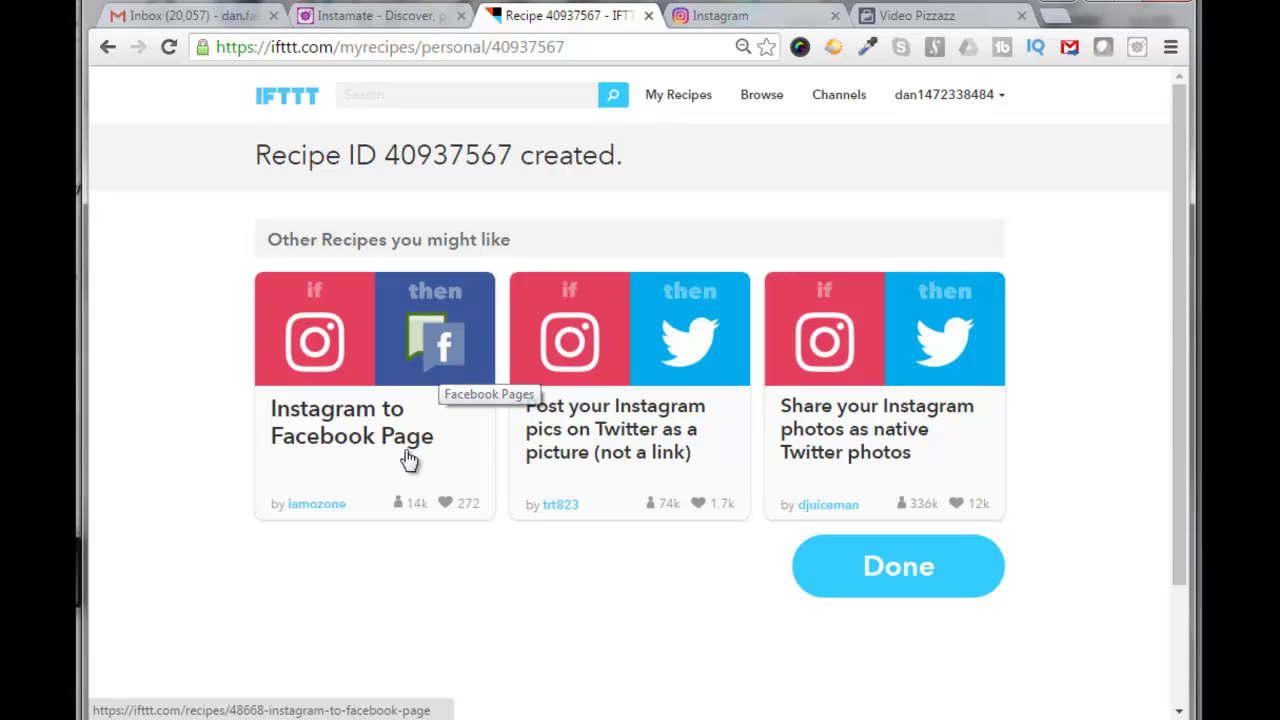
Add the suggested "Instagram to Facebook Page" recipe, connecting the Facebook Pages channel to the Video Pizzazz page.
click(387, 345)
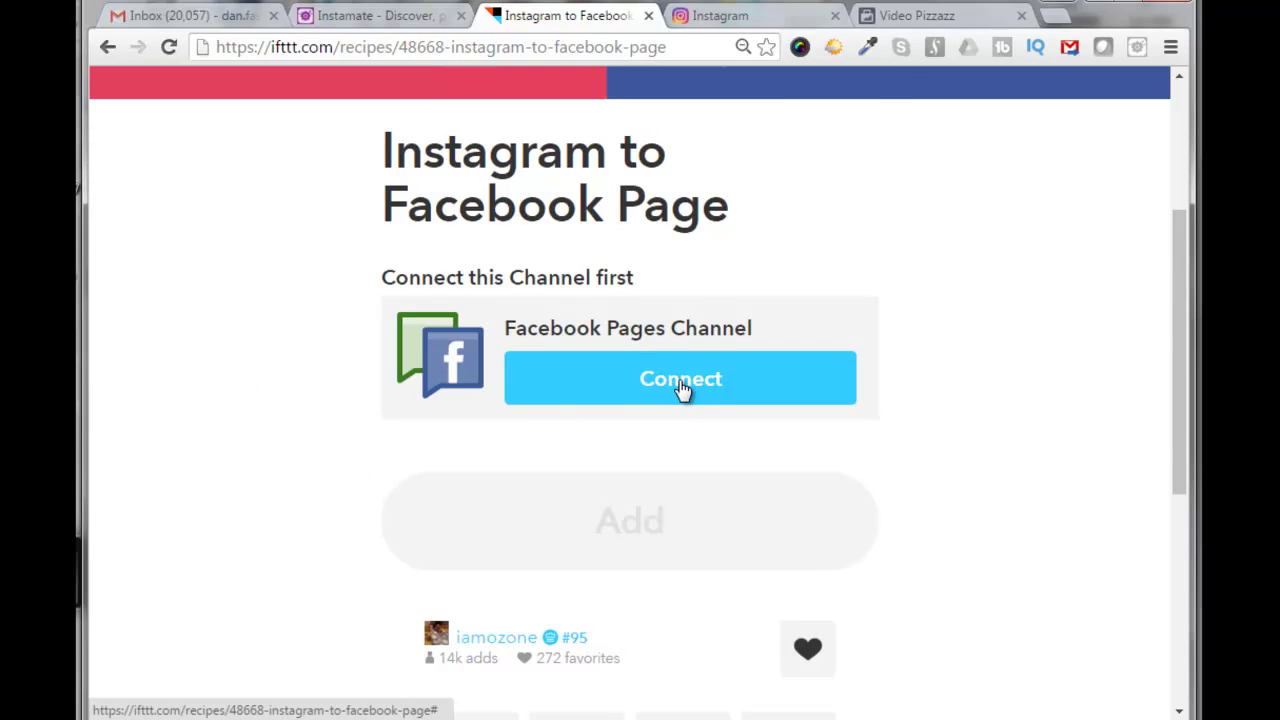
click(680, 388)
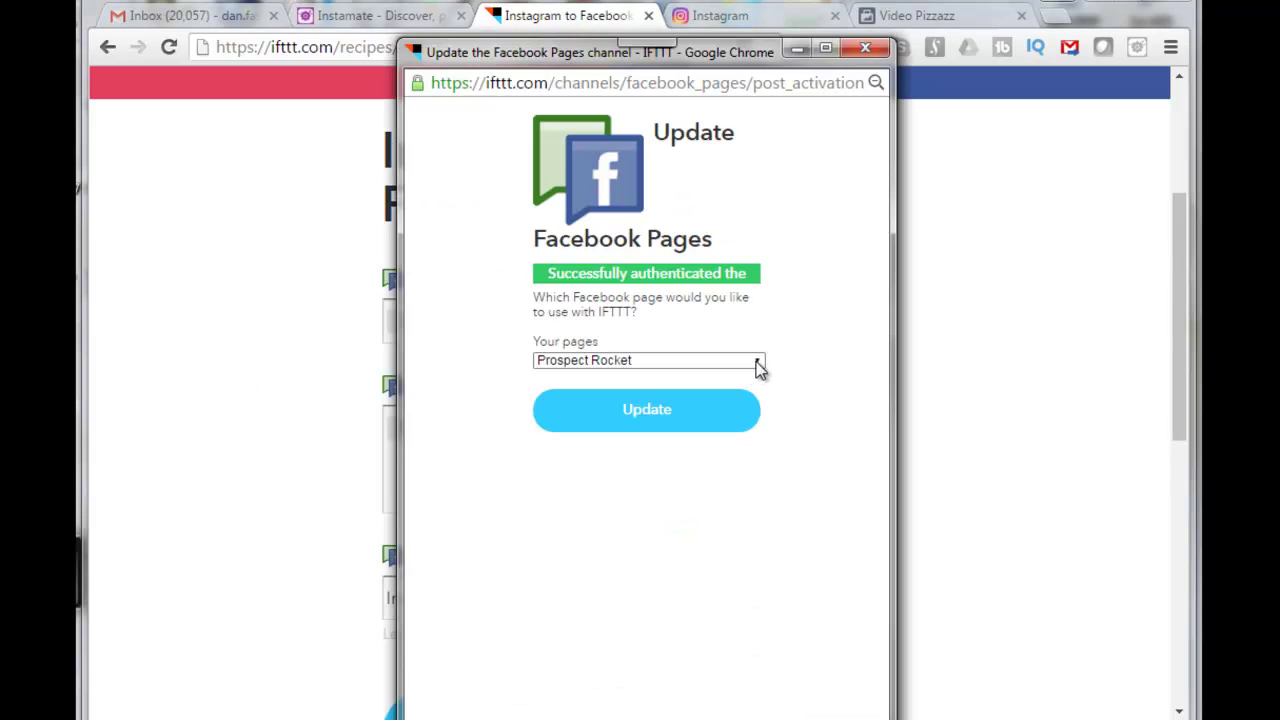
click(757, 366)
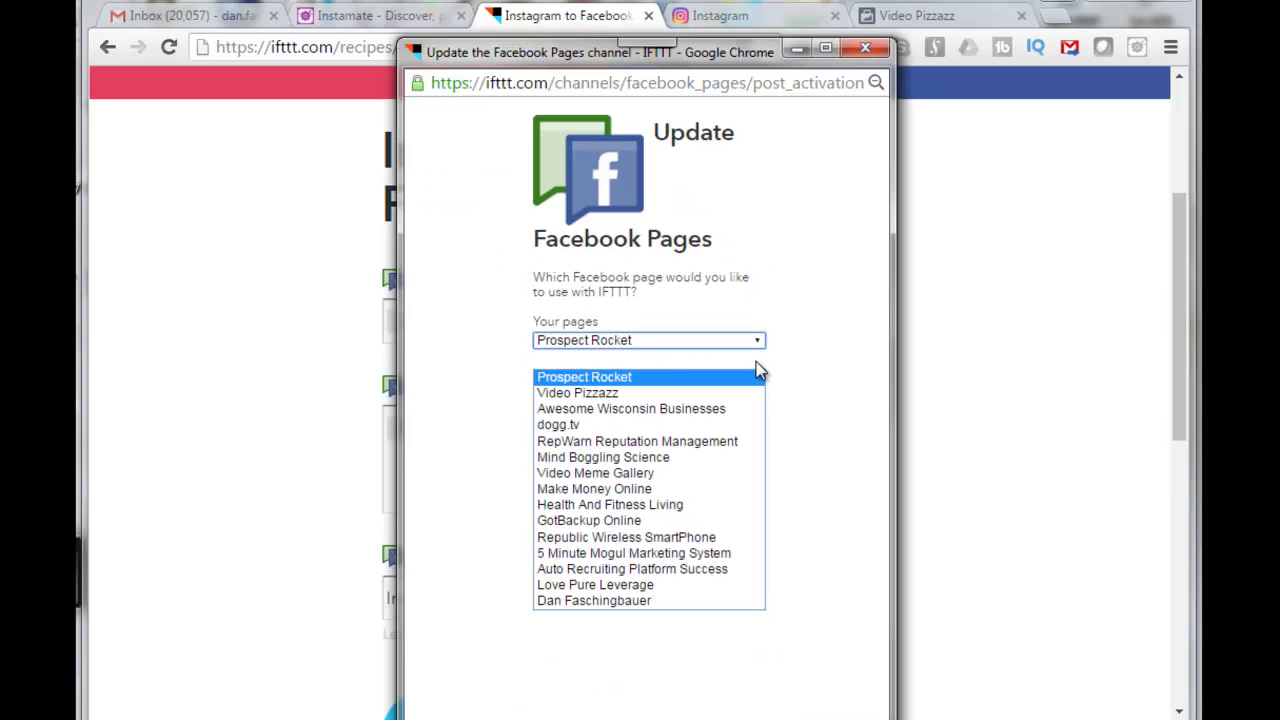
click(585, 394)
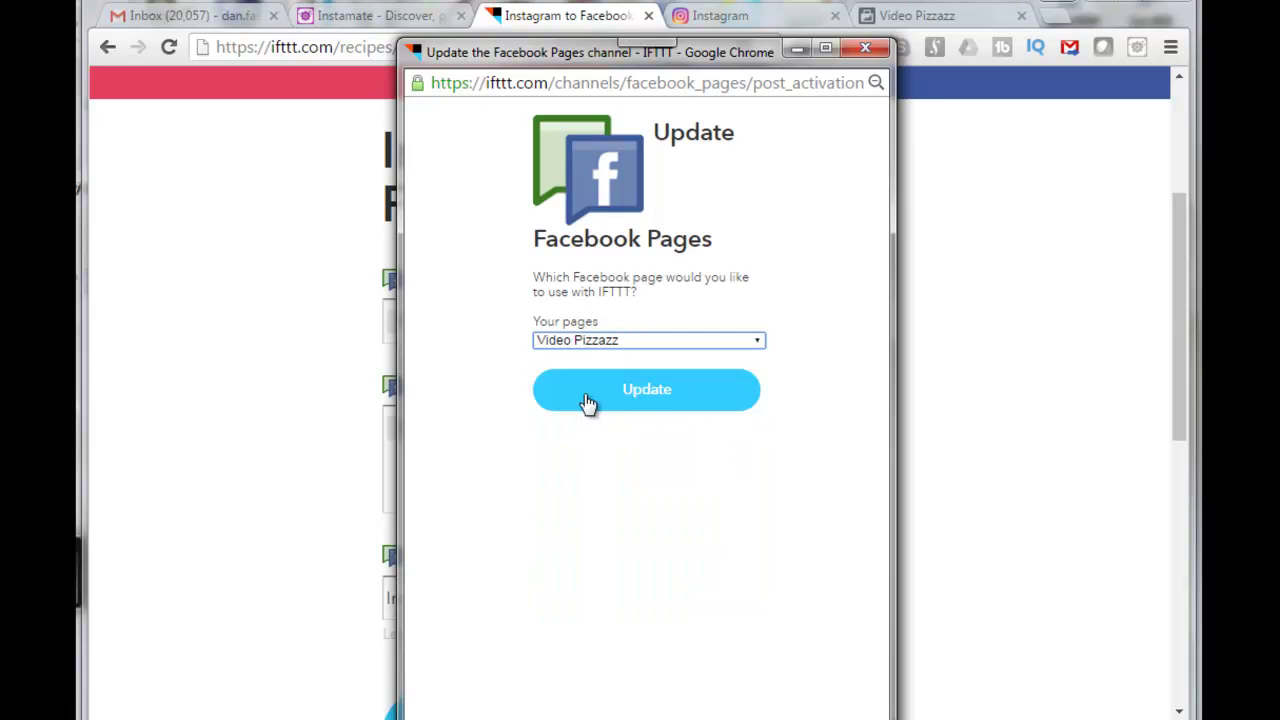
click(656, 396)
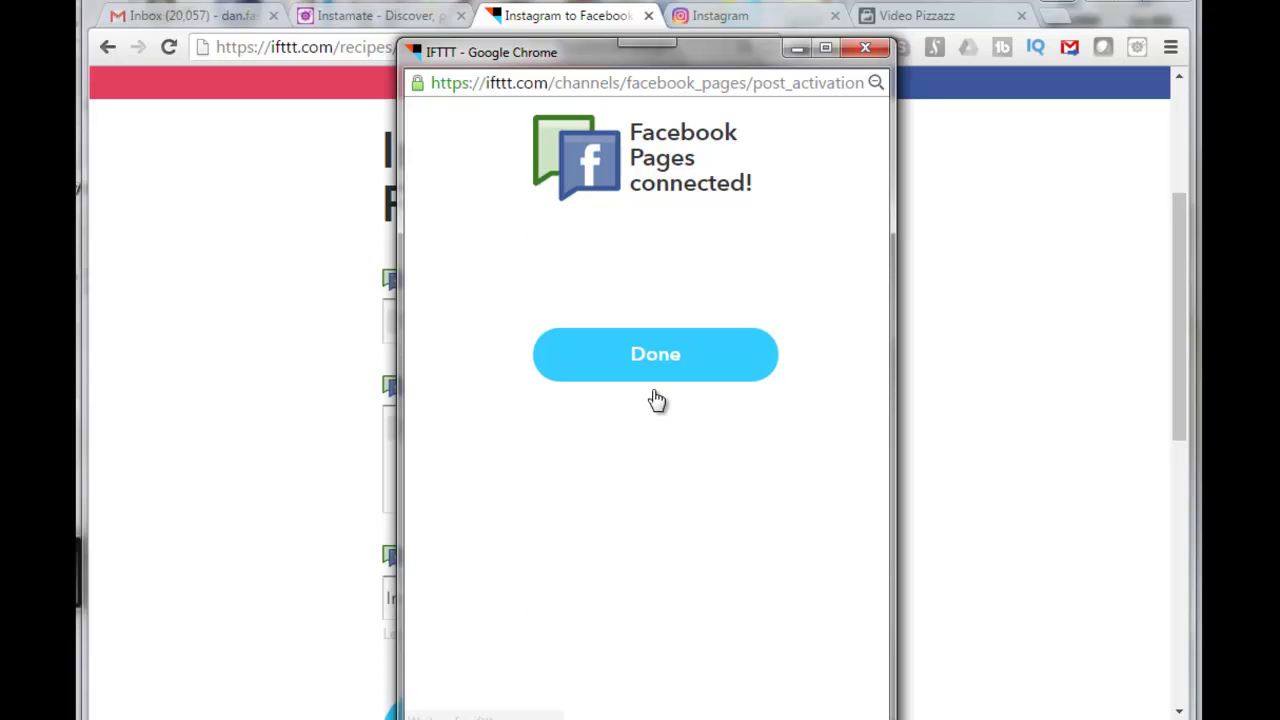
click(653, 366)
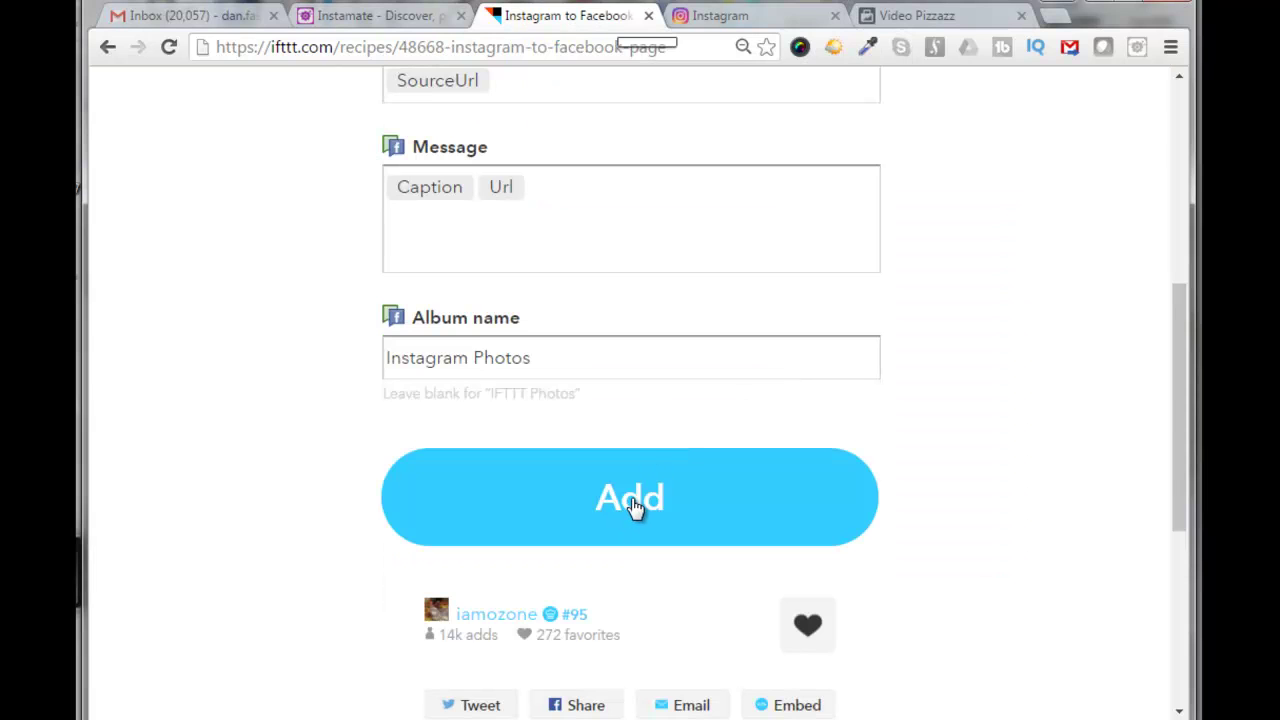
click(635, 505)
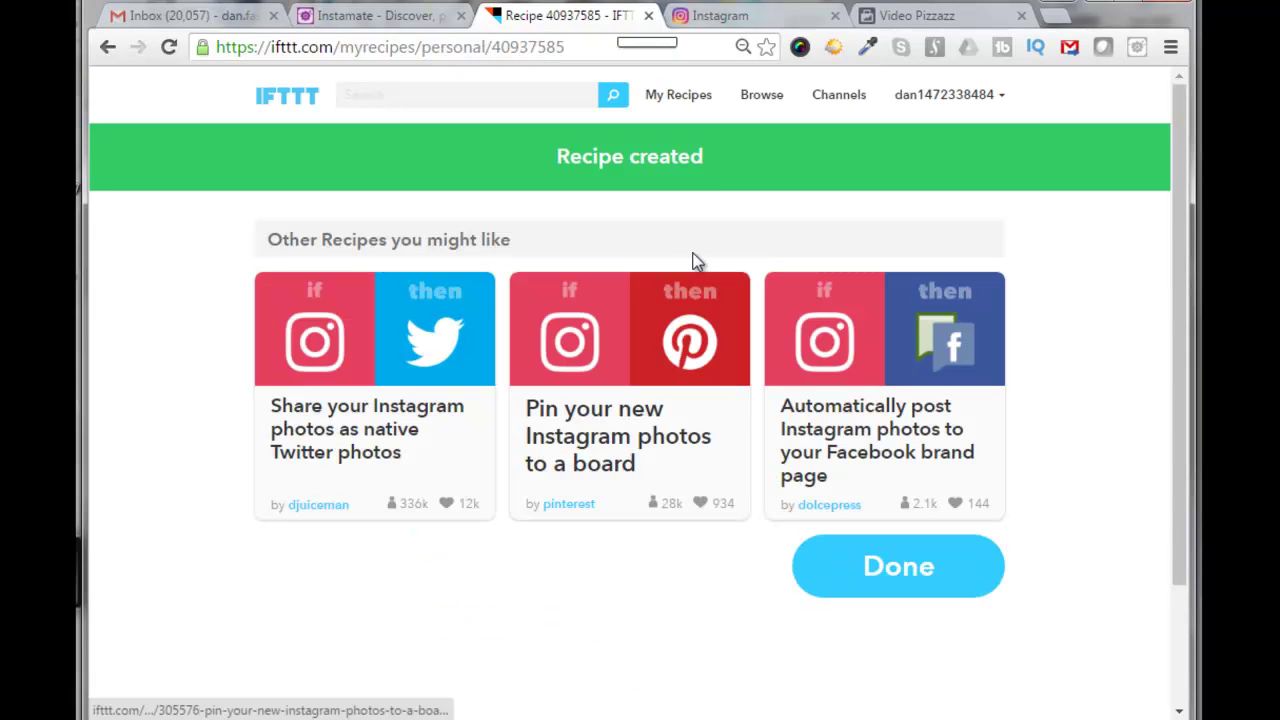
Delete the "Share your Instagrams to Facebook" recipe from the personal recipes and confirm the deletion.
click(681, 100)
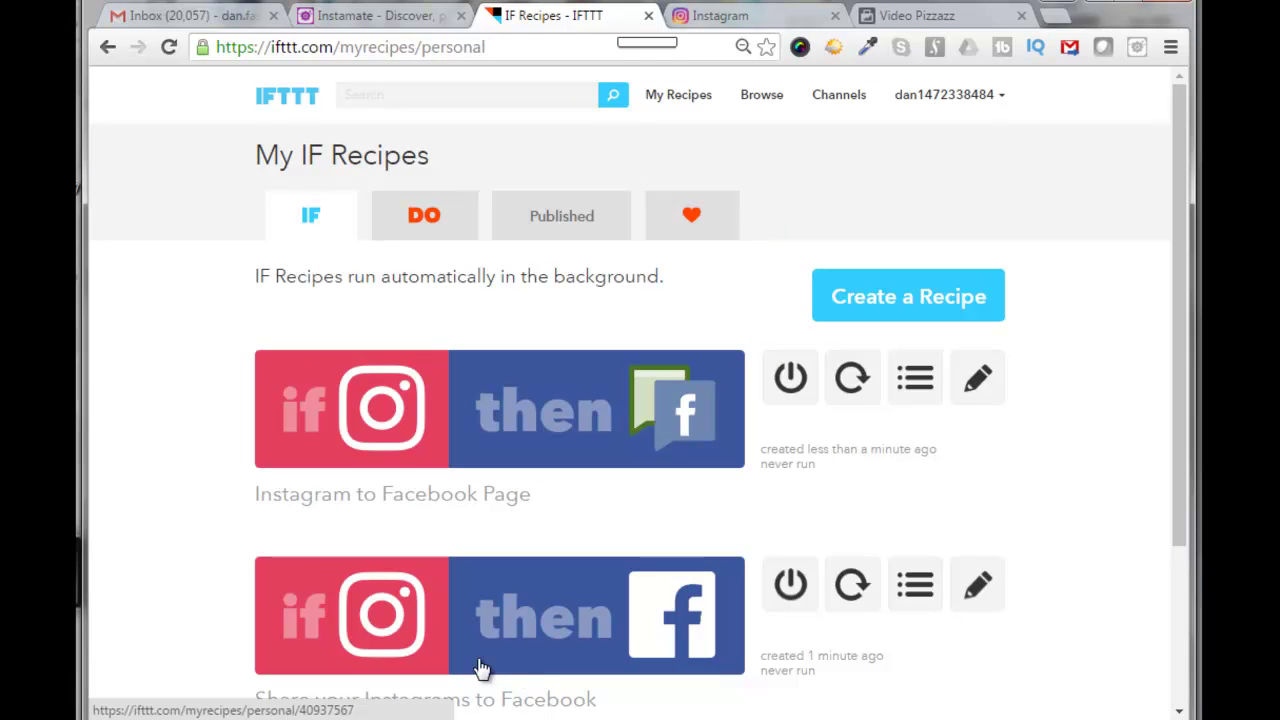
scroll(1140, 490, down, 1)
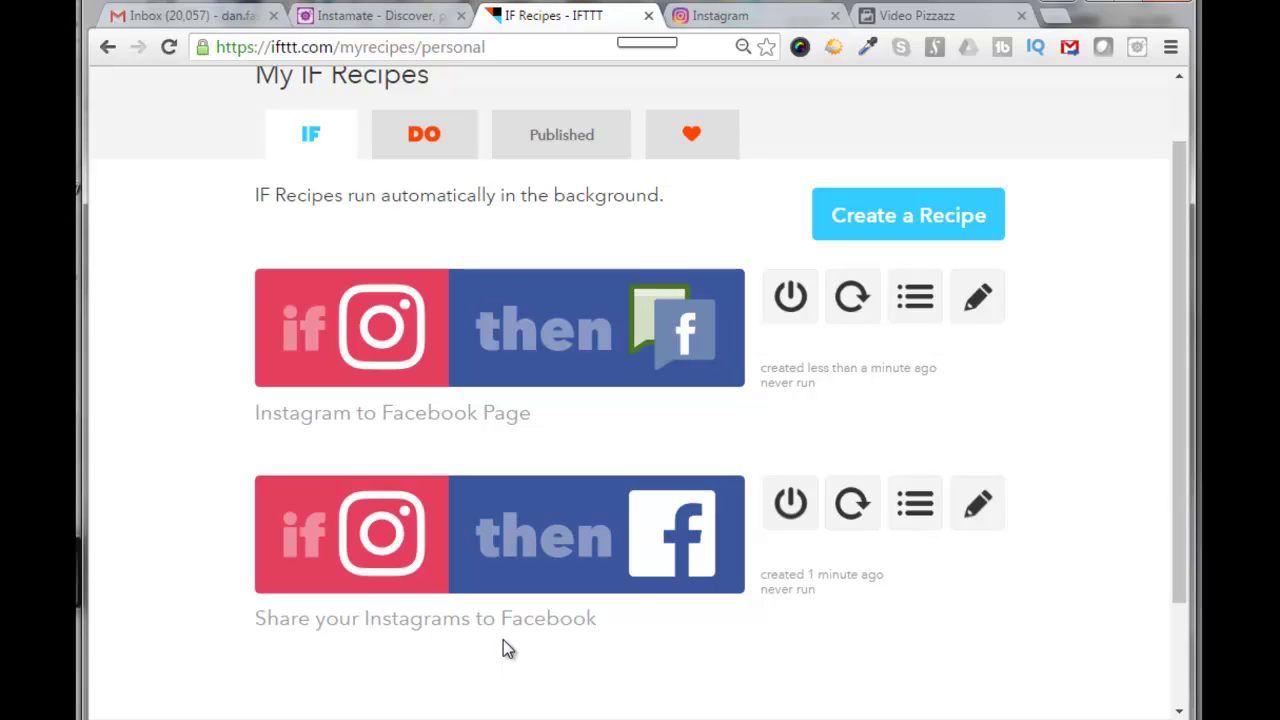
click(975, 510)
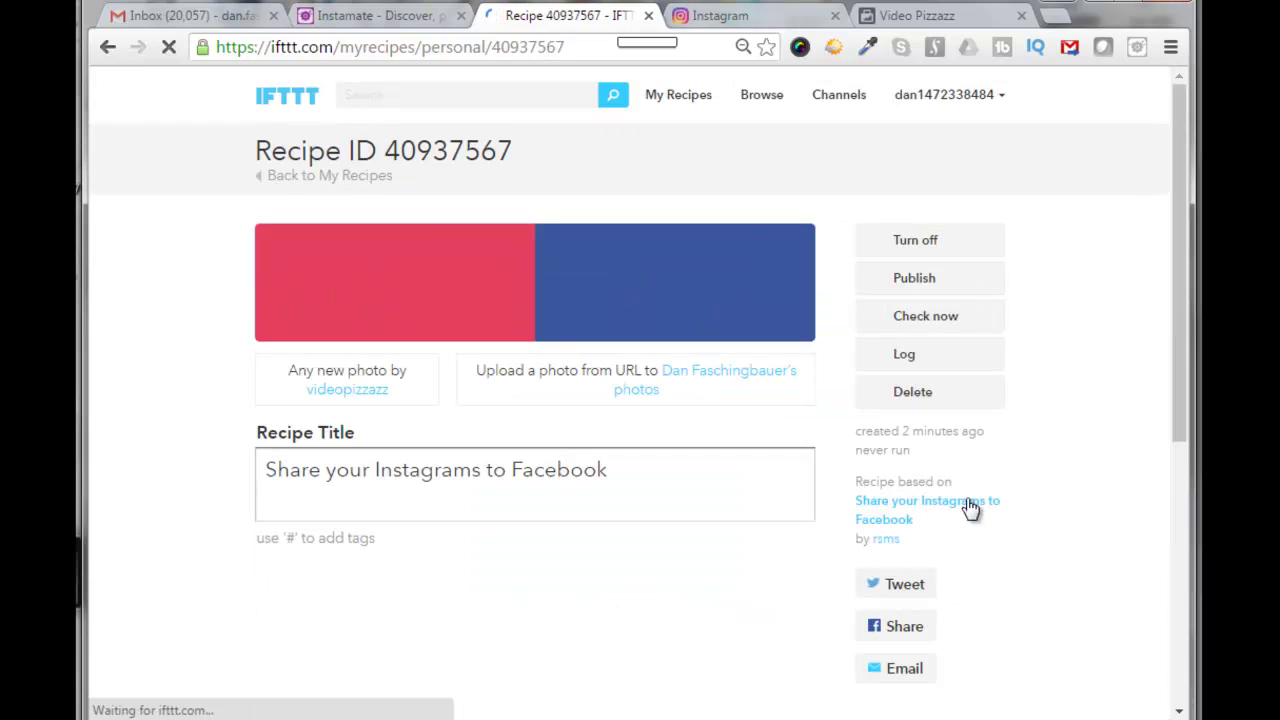
click(916, 392)
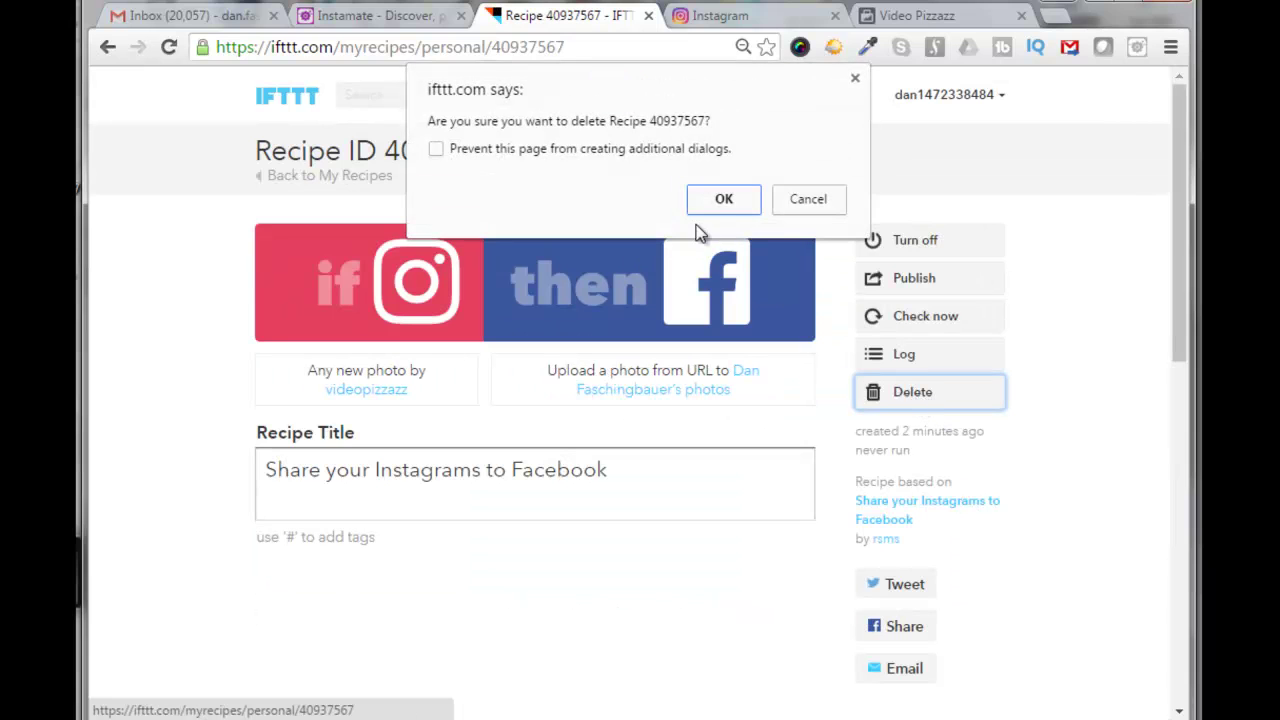
click(706, 205)
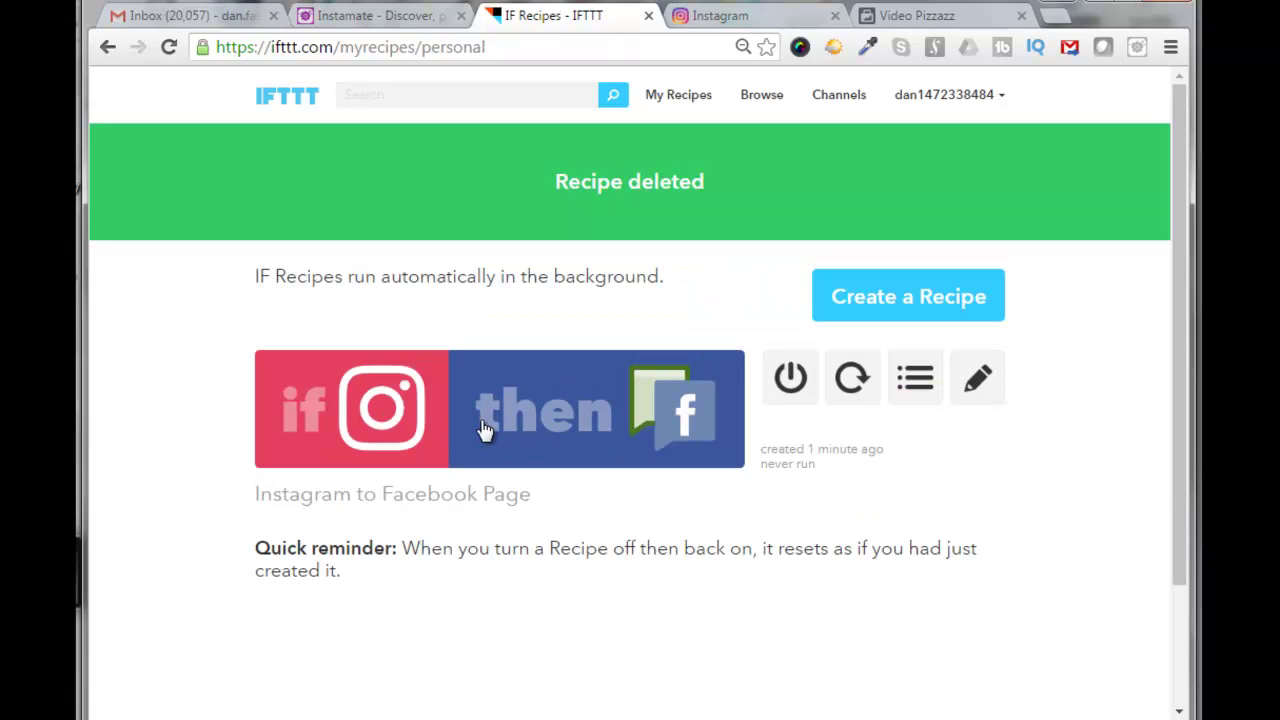
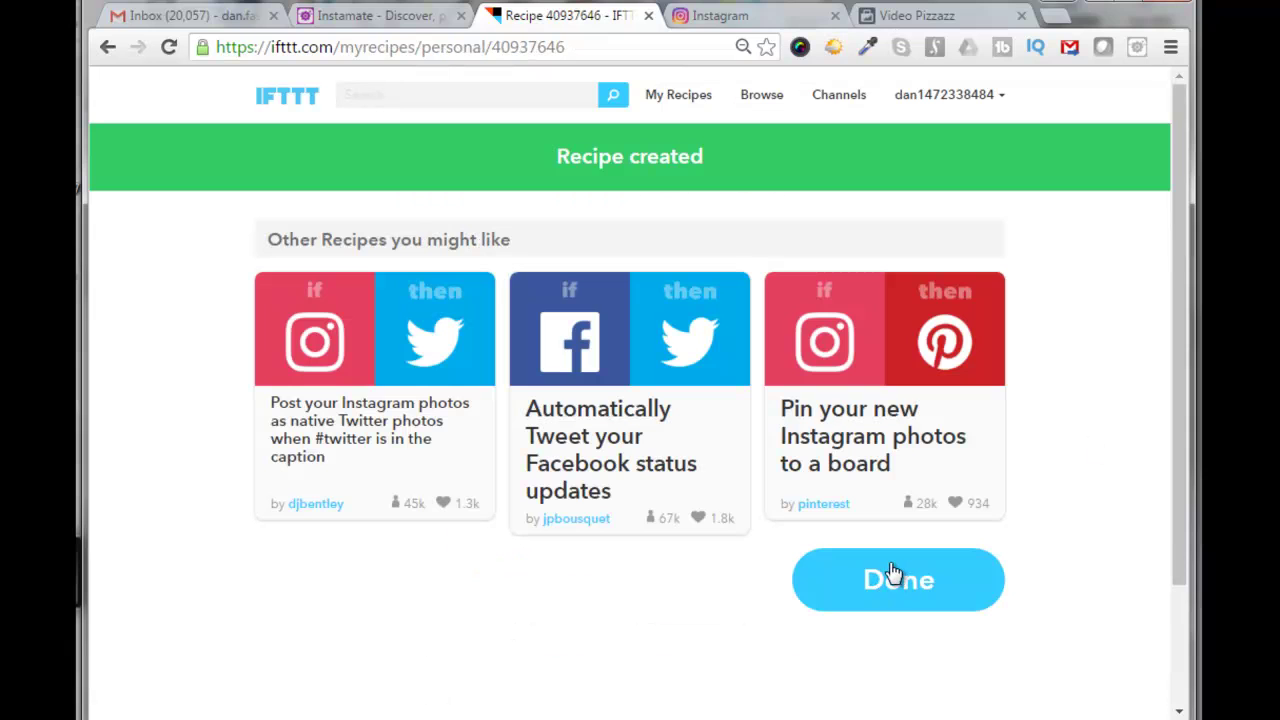
Finish the new Twitter recipe and delete the "Share your Instagram photos as native Twitter photos" recipe from the personal recipes.
click(889, 576)
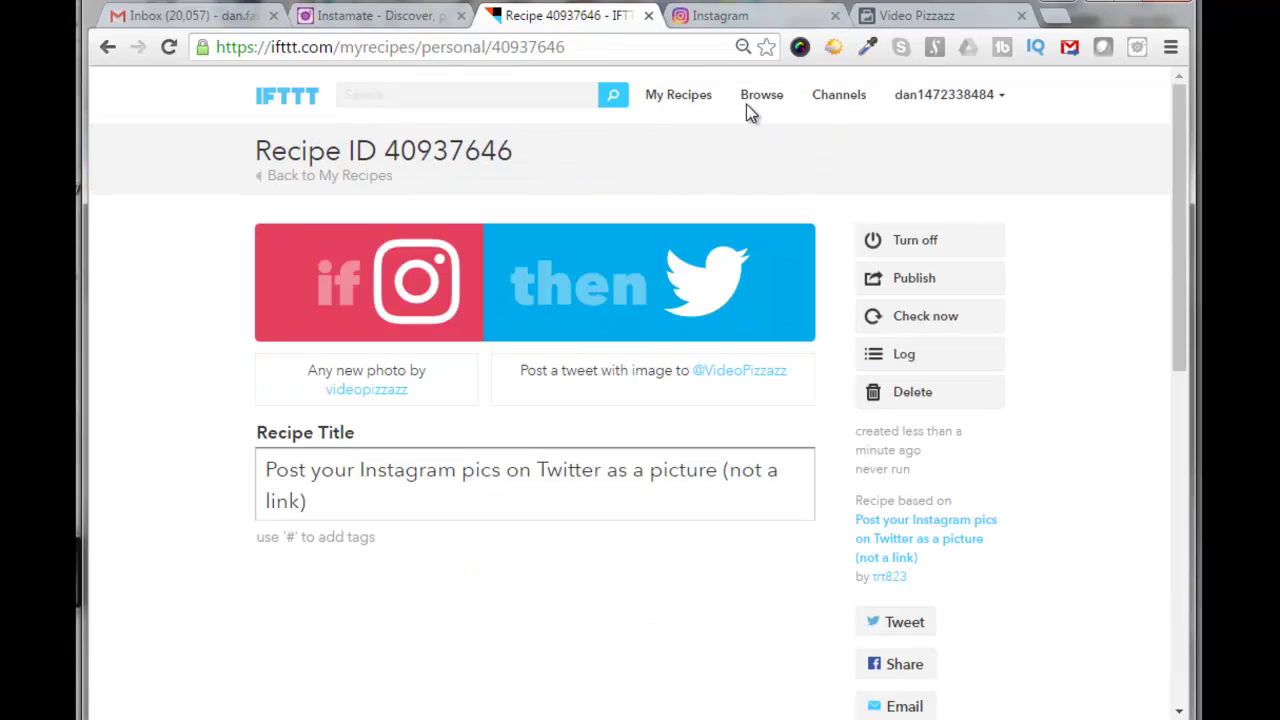
click(687, 95)
drag(1182, 248, 1191, 371)
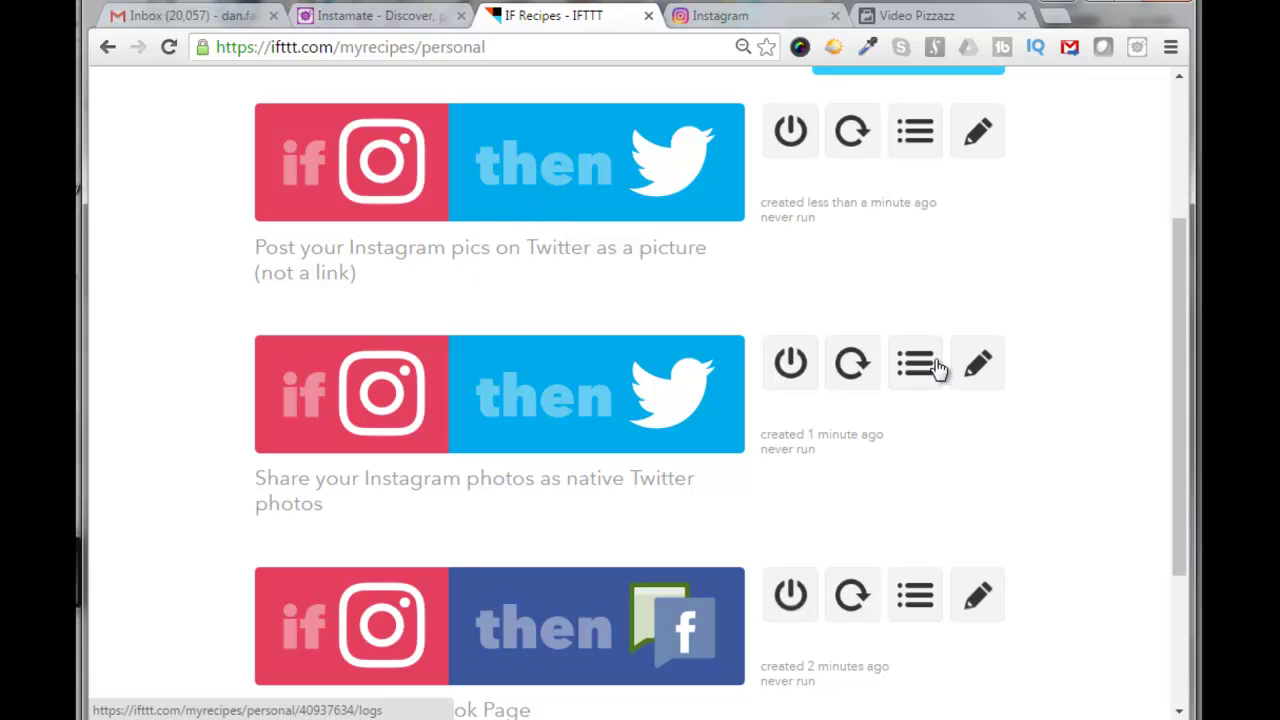
click(976, 366)
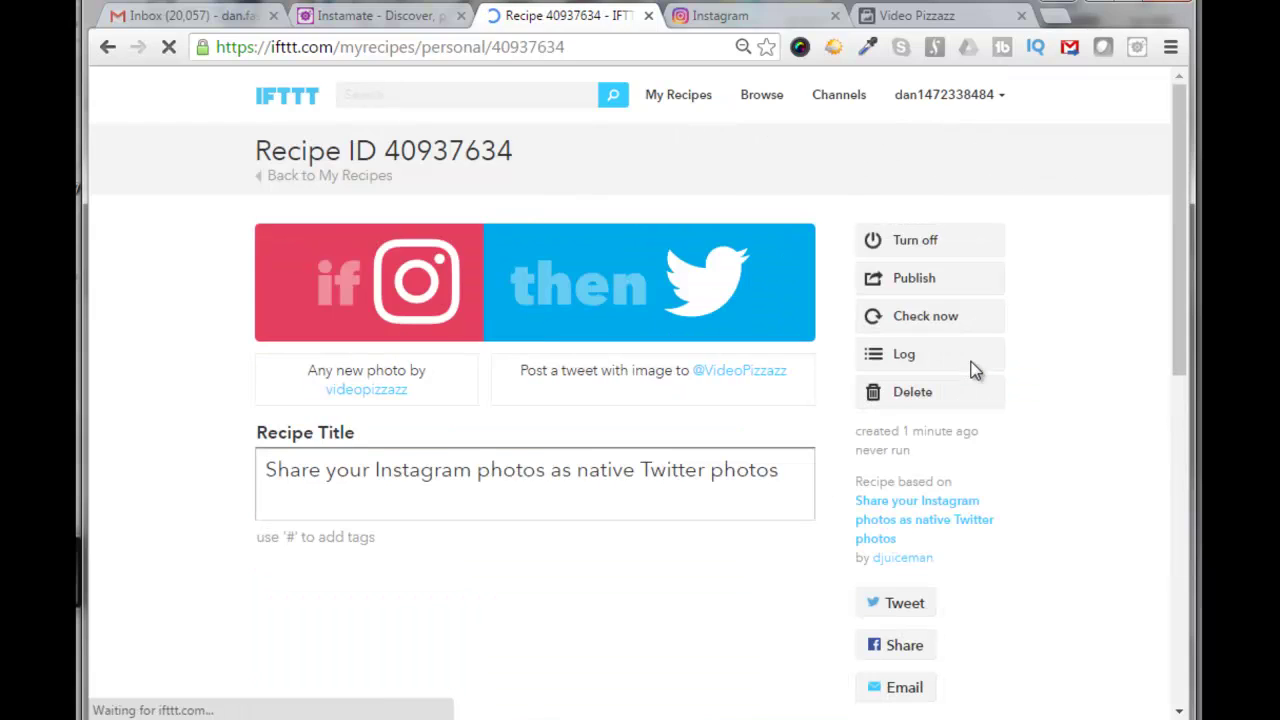
click(905, 392)
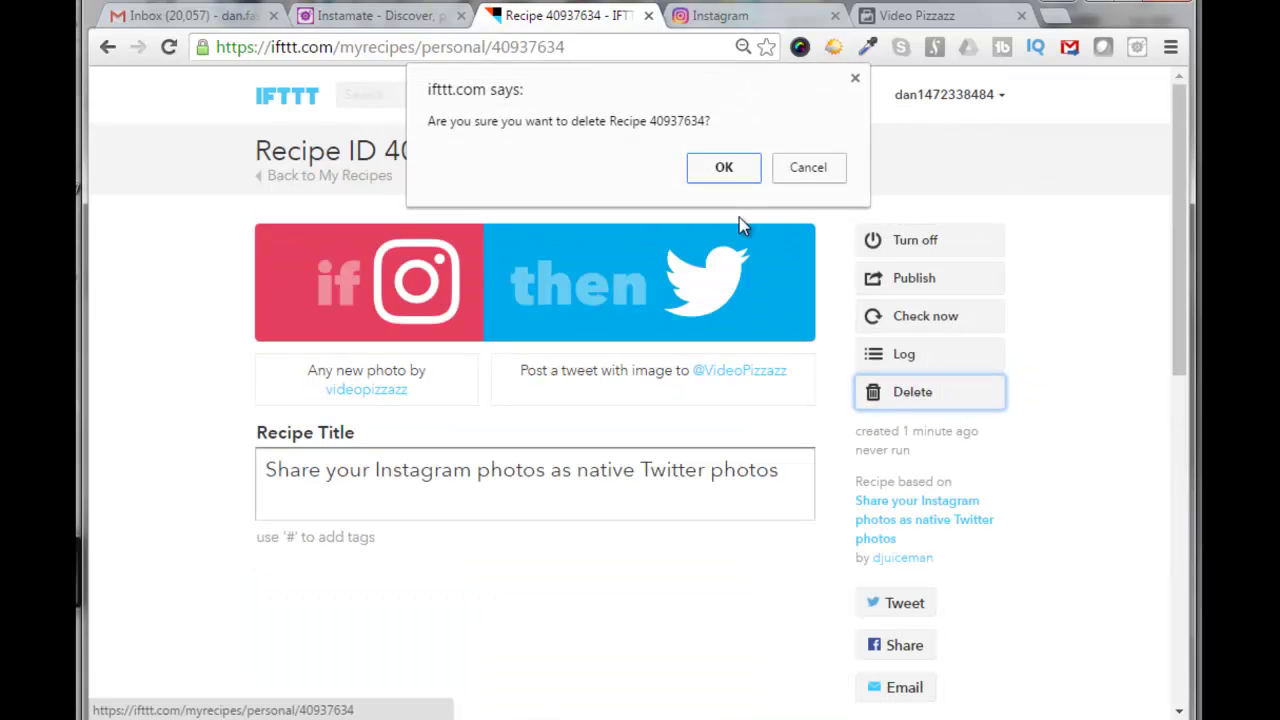
click(724, 168)
scroll(1183, 311, down, 1)
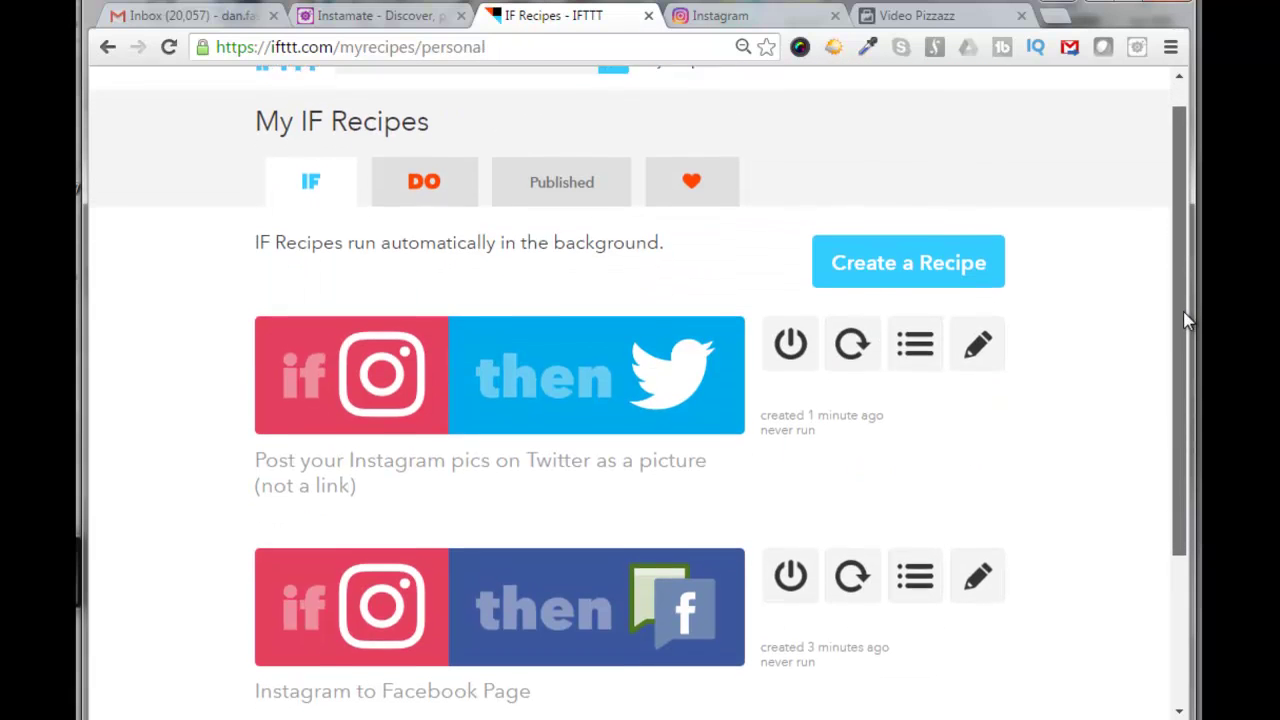
drag(1190, 335, 1200, 375)
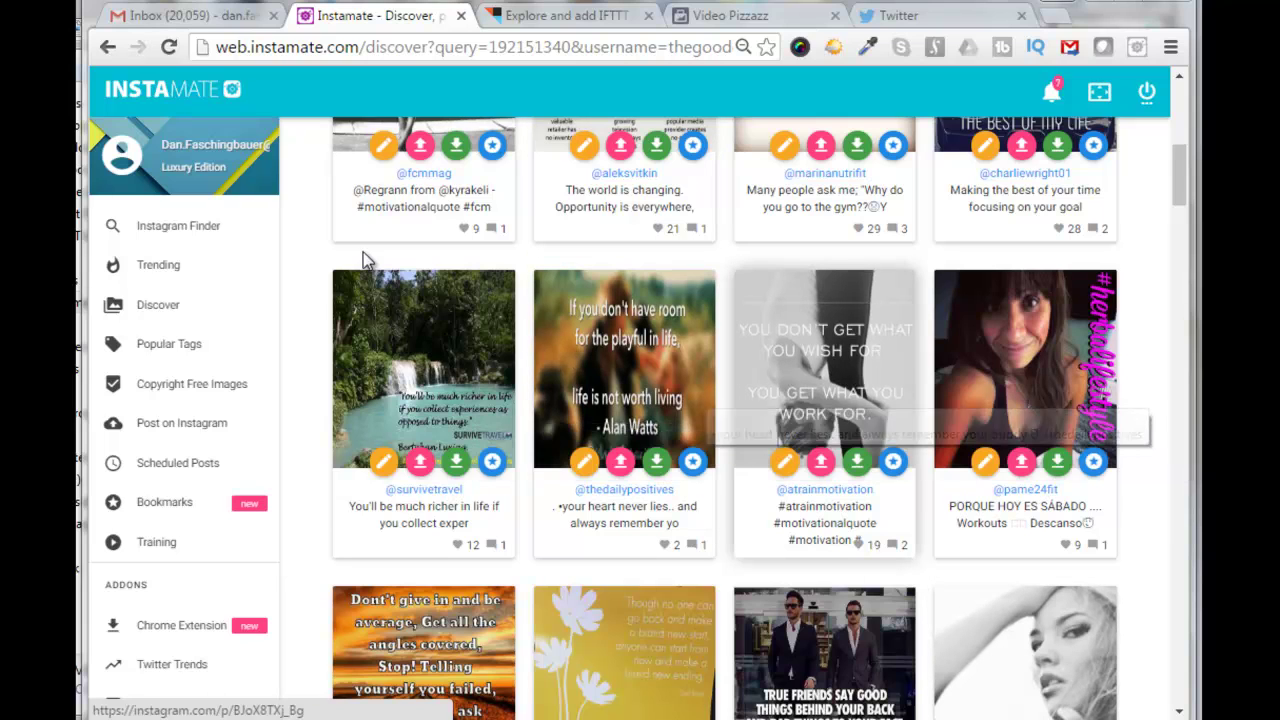
In Instamate, post the "You don't get what you wish for" image to the videopizzazz account immediately, replacing its caption with the copied motivational quote hashtags.
click(820, 465)
click(730, 240)
key(ctrl+a)
text(#instaquote)
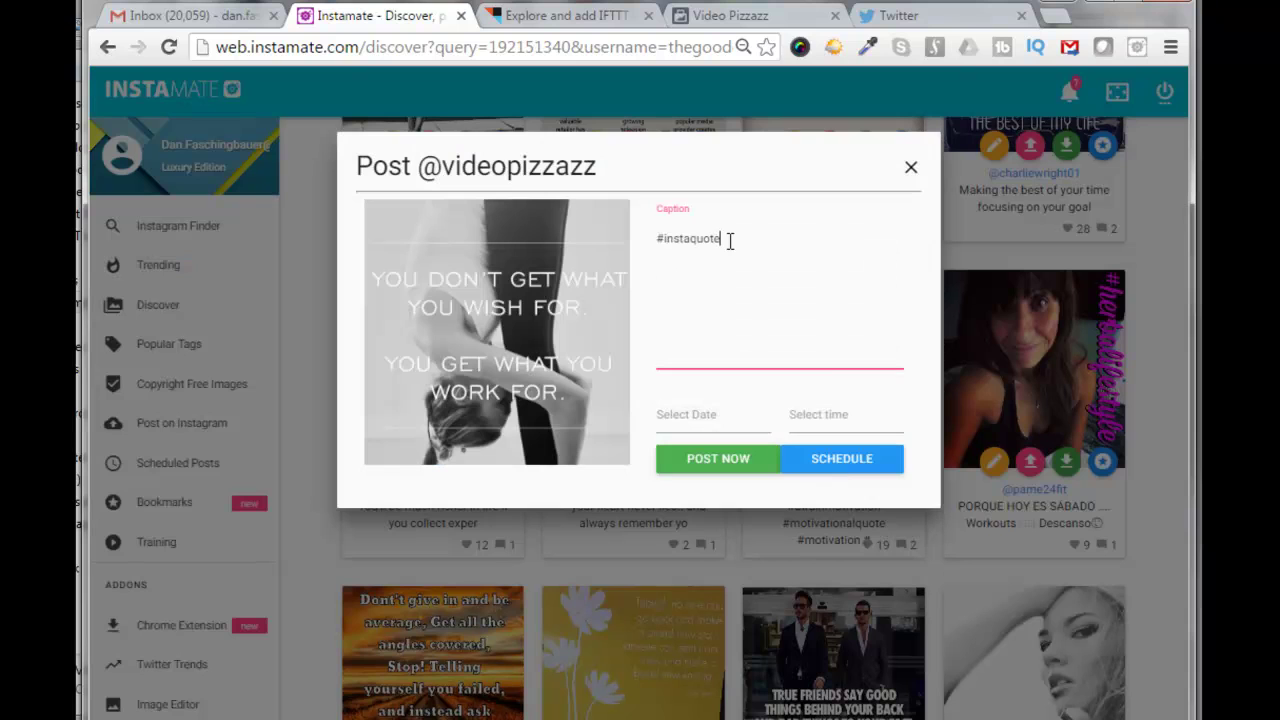
key(BackSpace)
key(BackSpace)
key(BackSpace)
key(BackSpace)
key(BackSpace)
key(BackSpace)
key(BackSpace)
key(BackSpace)
key(BackSpace)
key(BackSpace)
key(BackSpace)
key(ctrl+v)
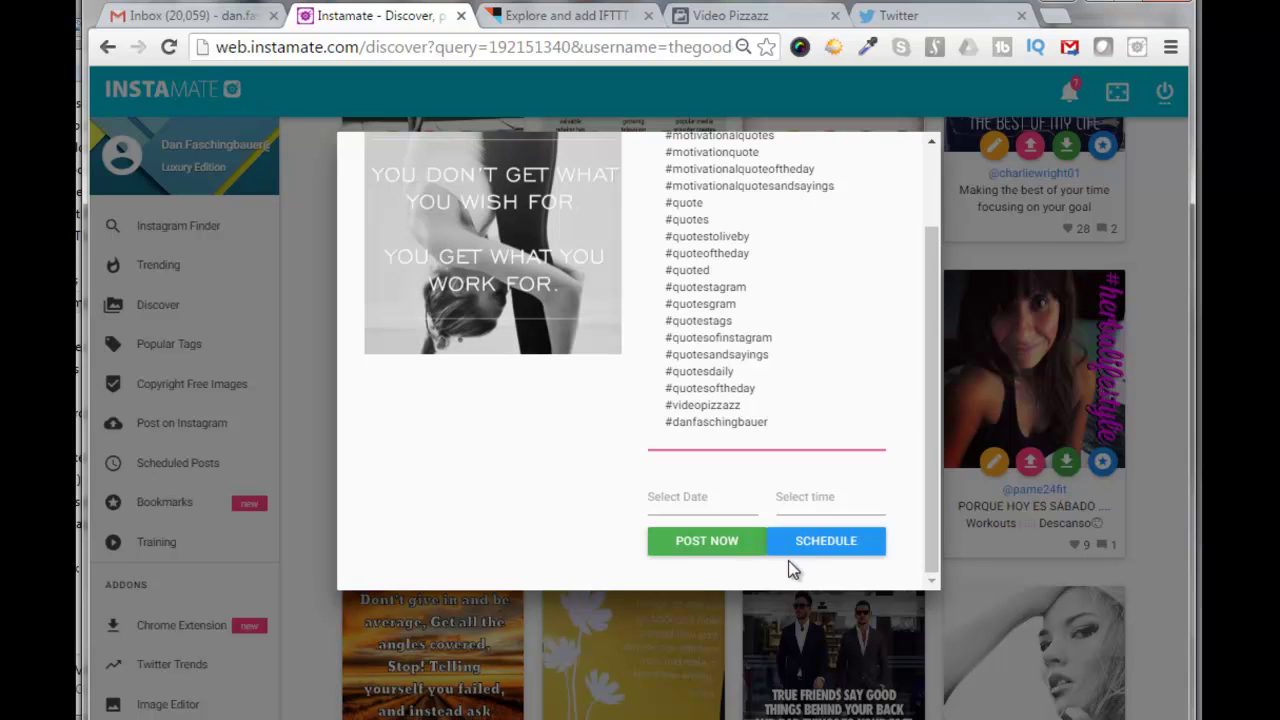
click(716, 550)
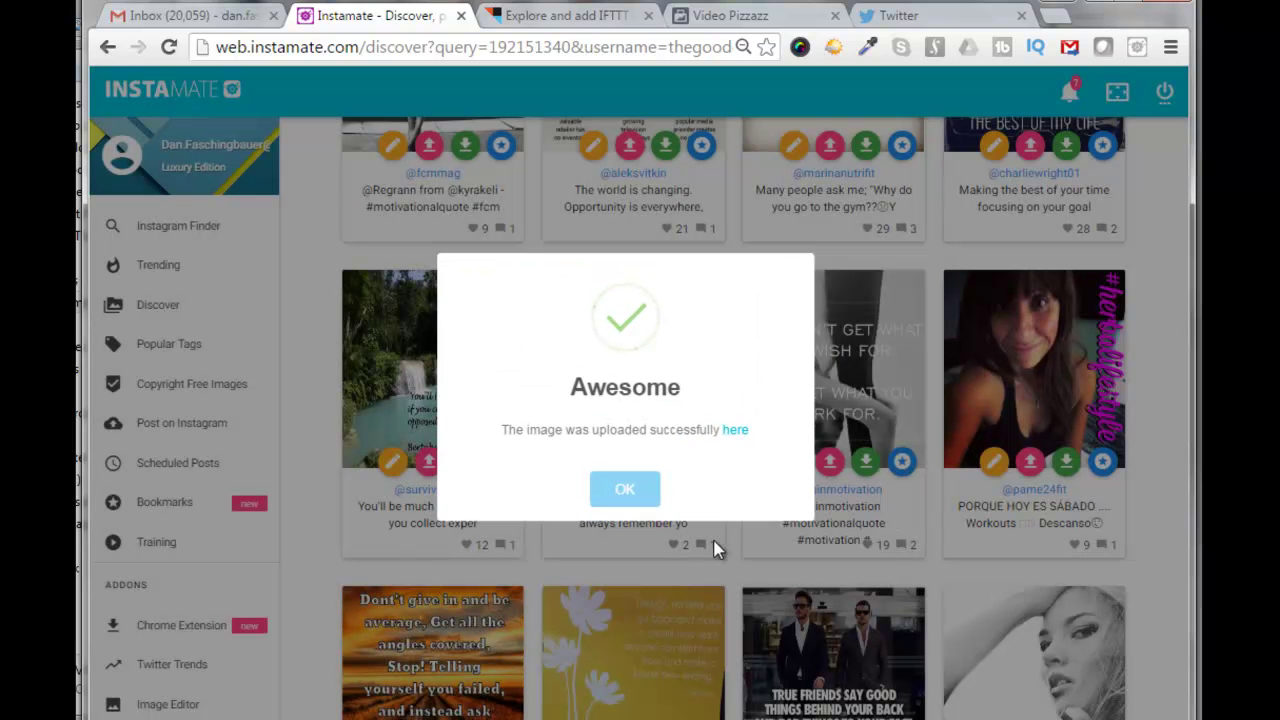
click(620, 492)
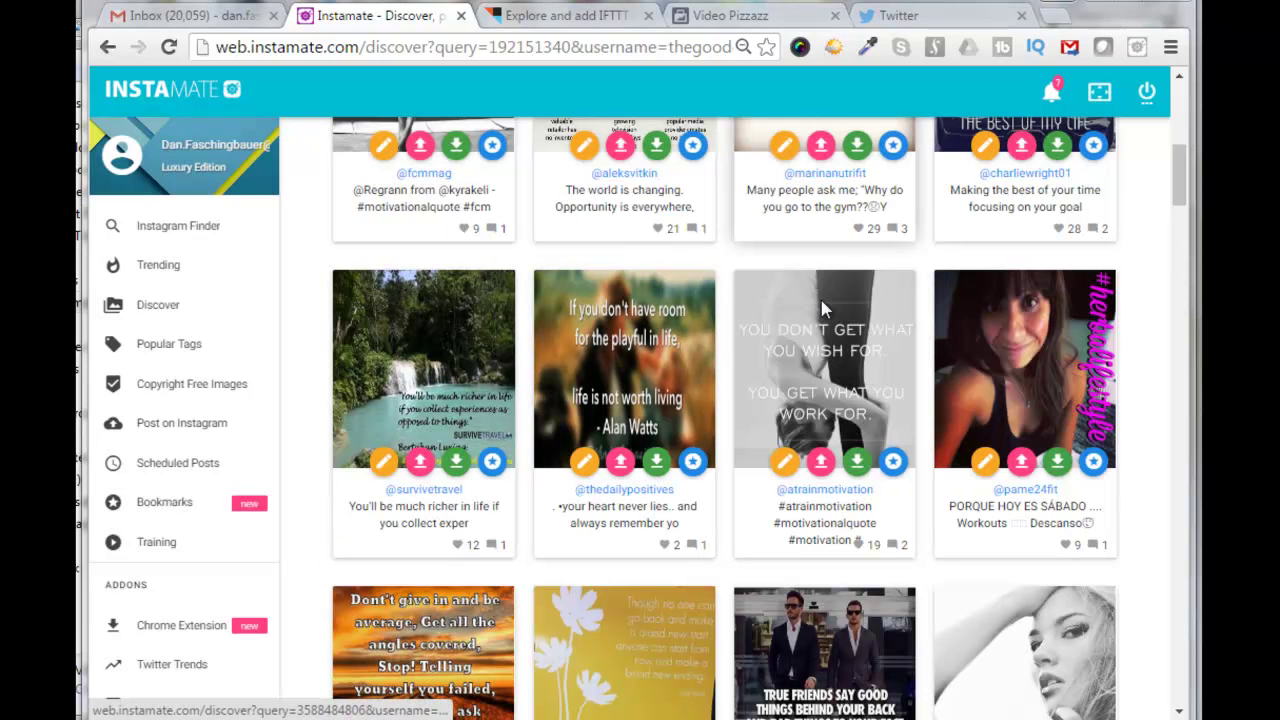
Open the copied videopizzazz Instagram profile address in a new browser tab and check its posts for the uploaded image.
click(1052, 18)
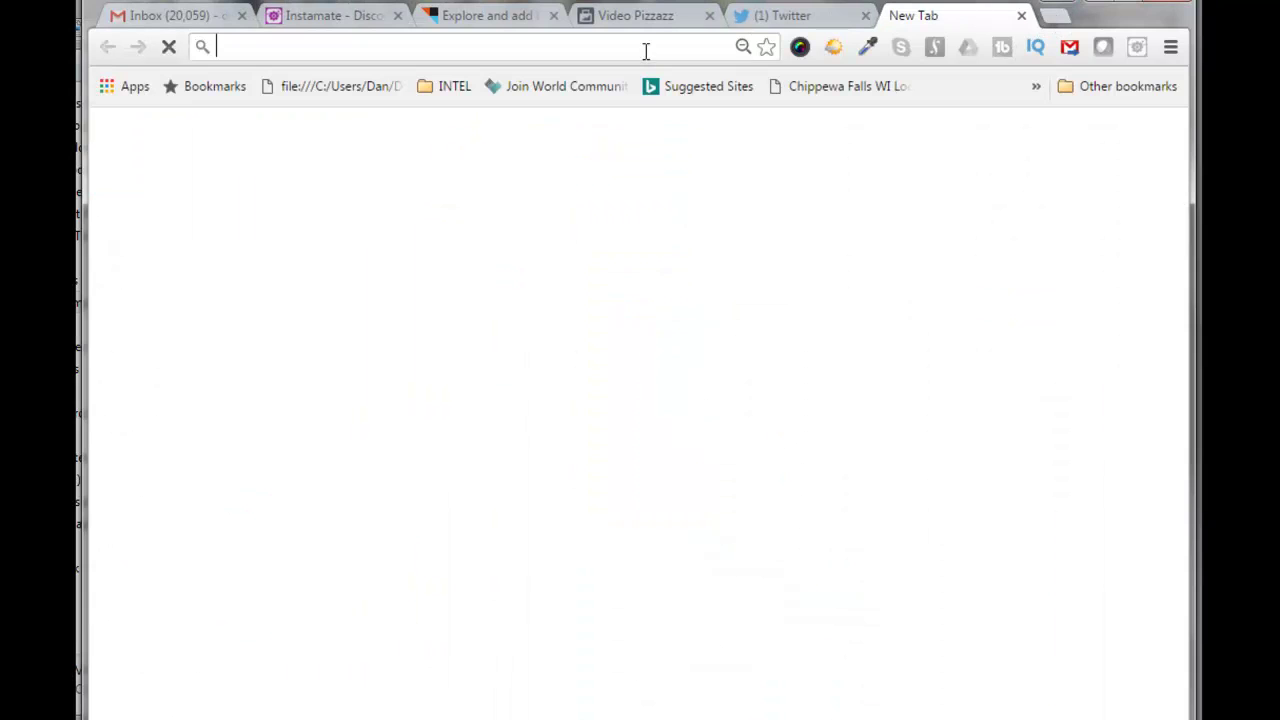
right_click(246, 46)
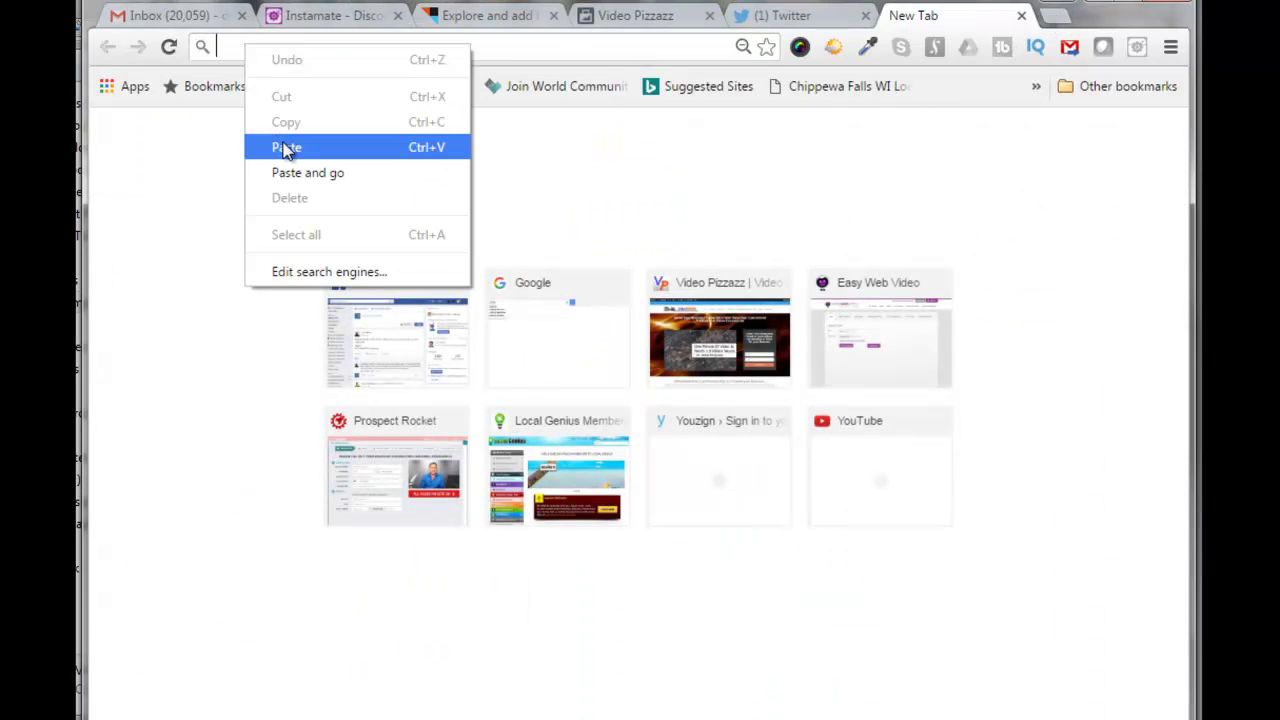
click(307, 172)
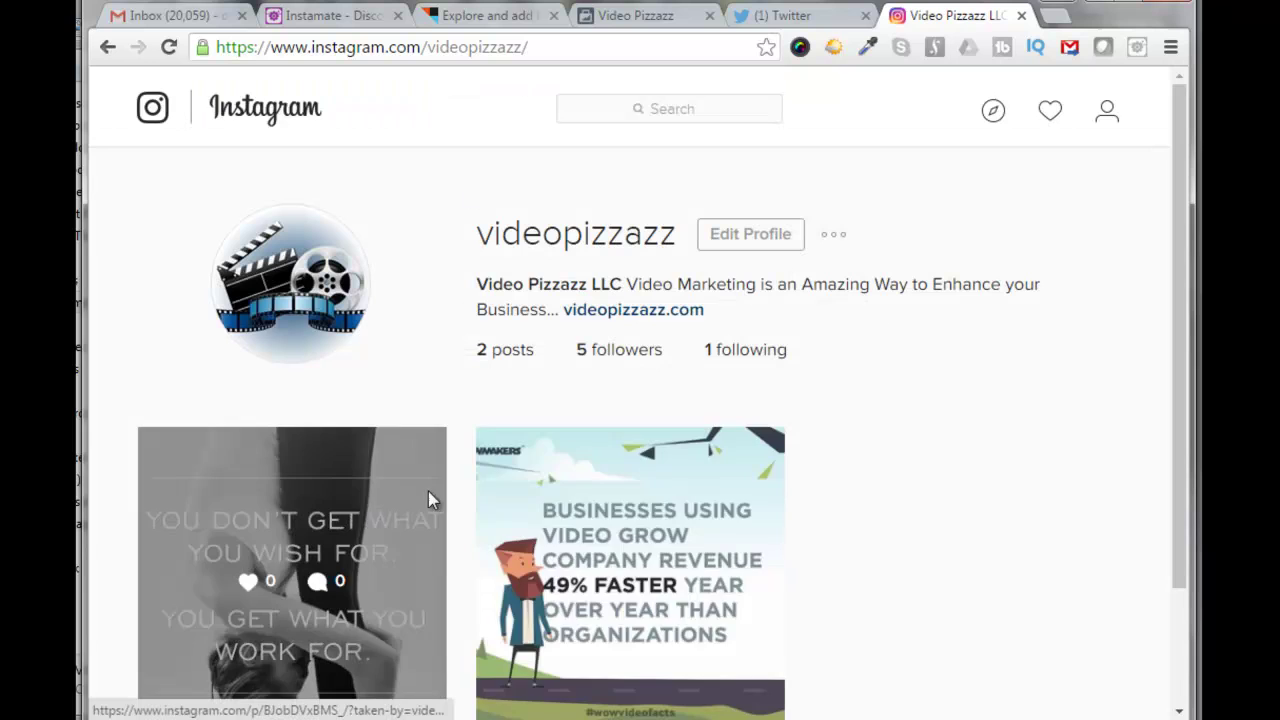
scroll(775, 298, down, 2)
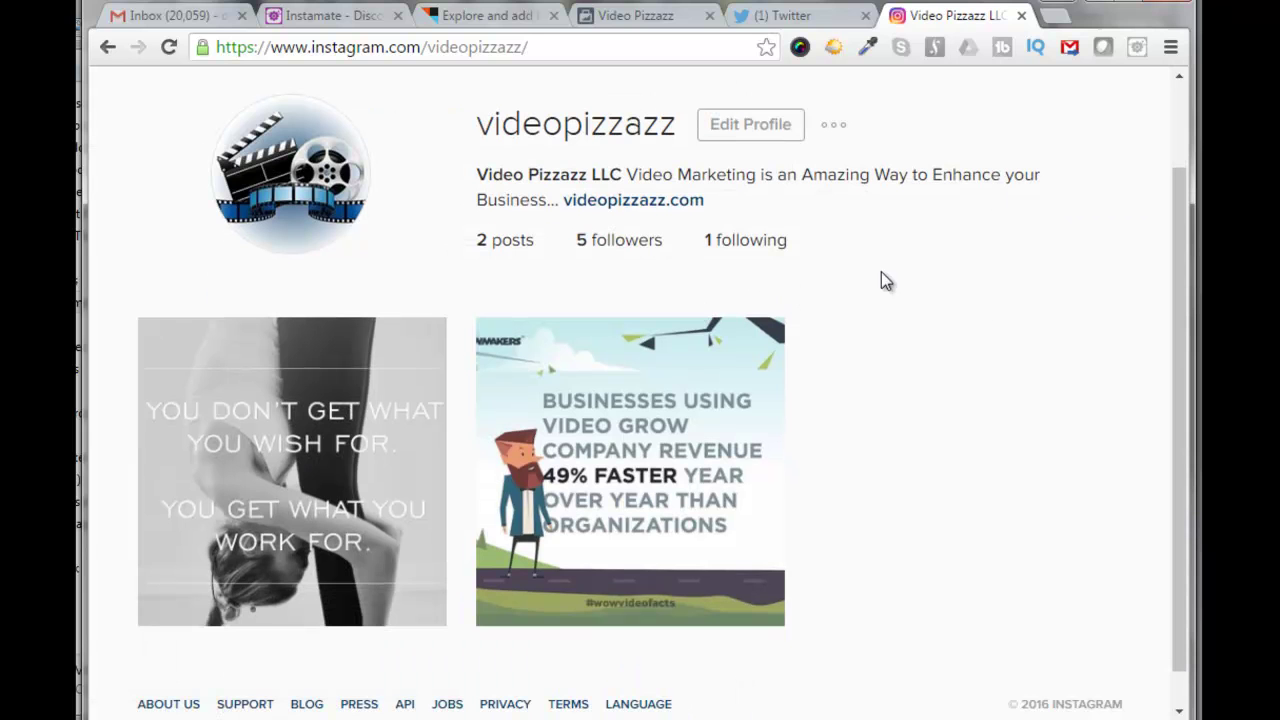
Reload Video Pizzazz's Twitter feed and Facebook page and check each for the automatically shared image.
click(790, 15)
click(168, 47)
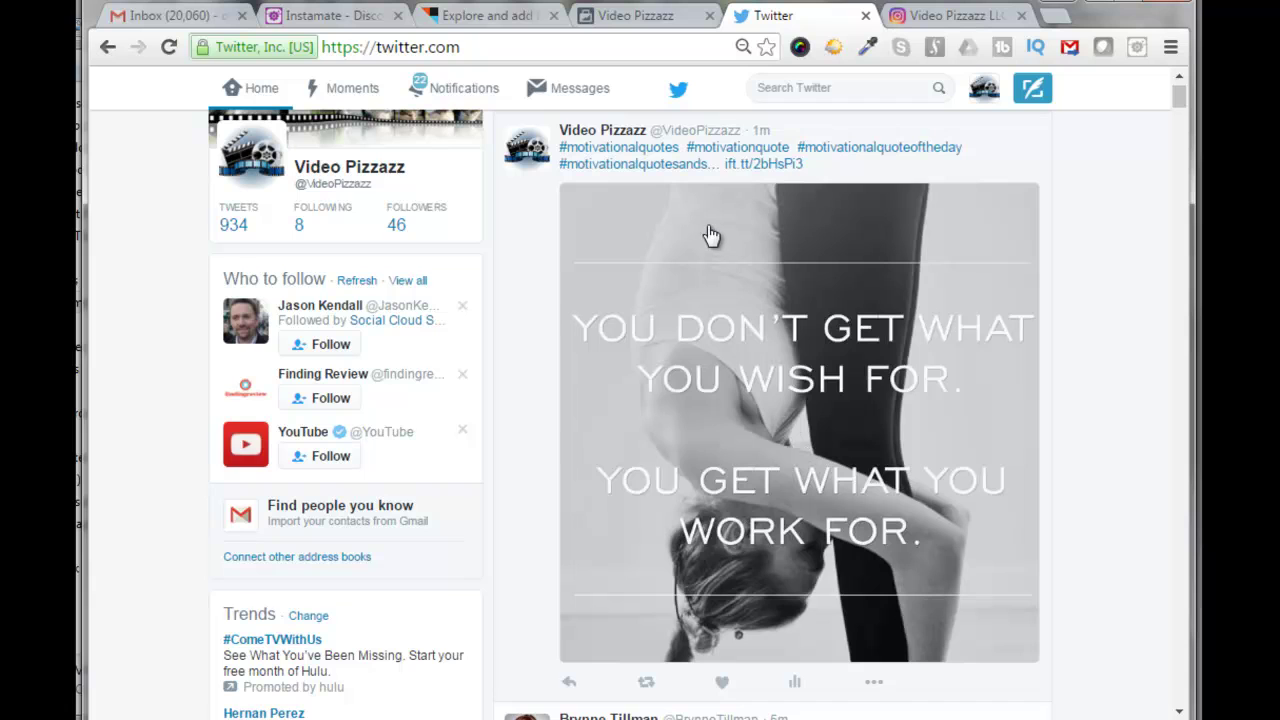
click(643, 20)
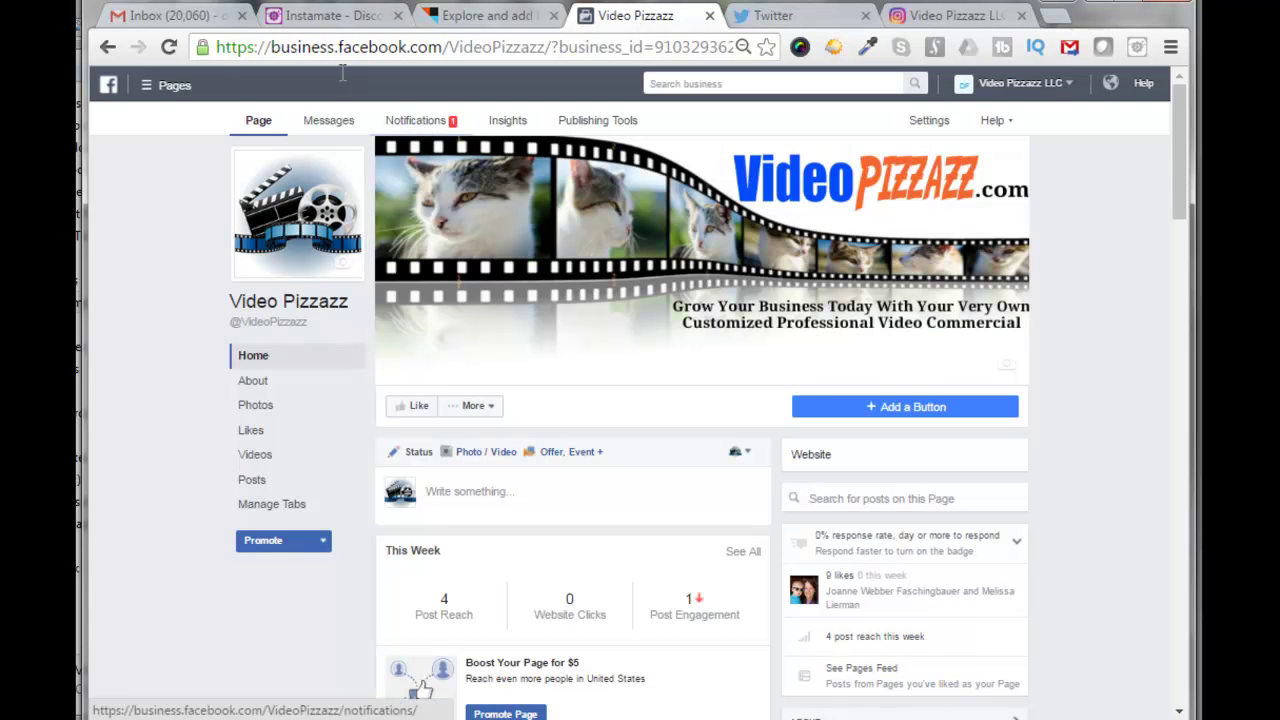
click(169, 50)
drag(1177, 178, 1184, 300)
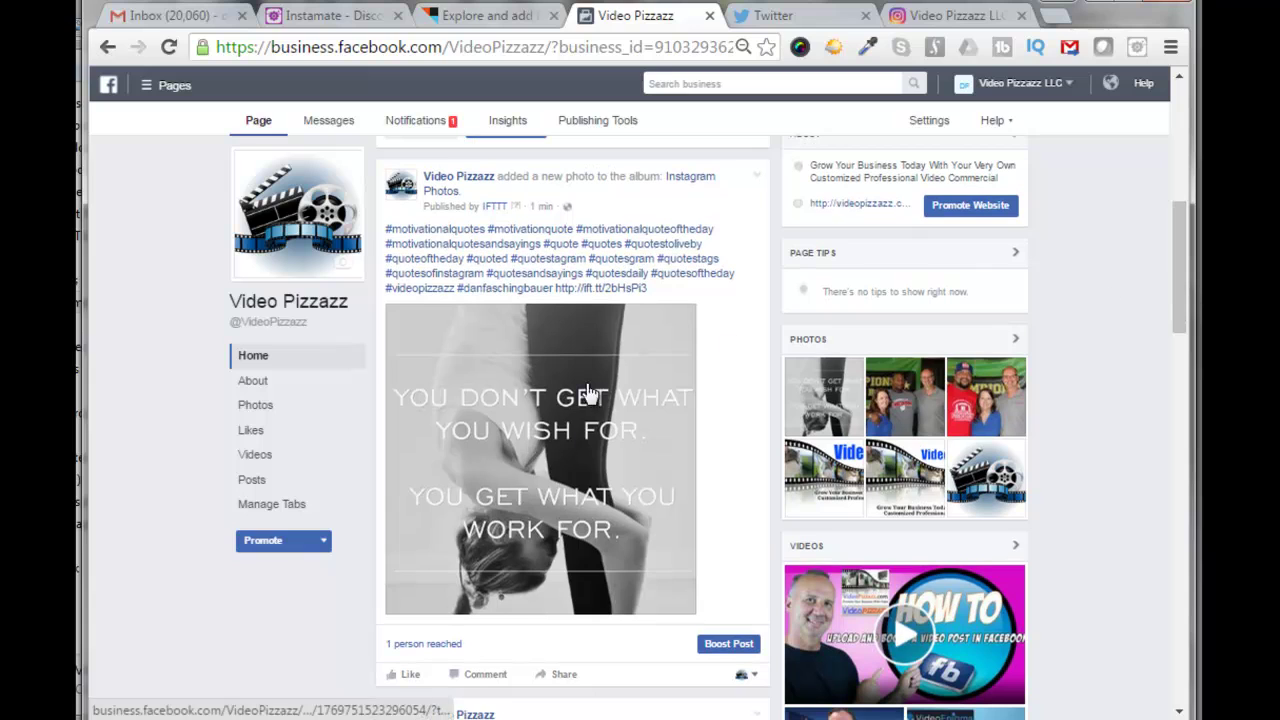